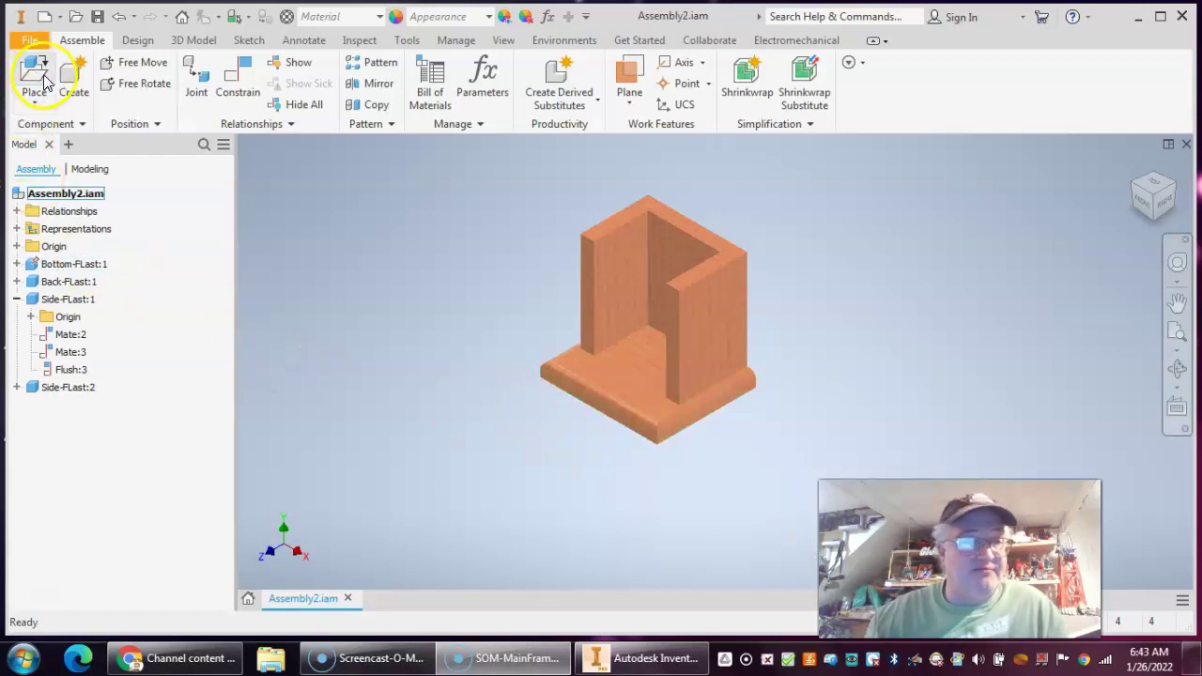
- Place one Front-FLast.ipt component in the assembly, in open space beside the clock box
{"action": "left_click", "coordinate": [37, 80]}
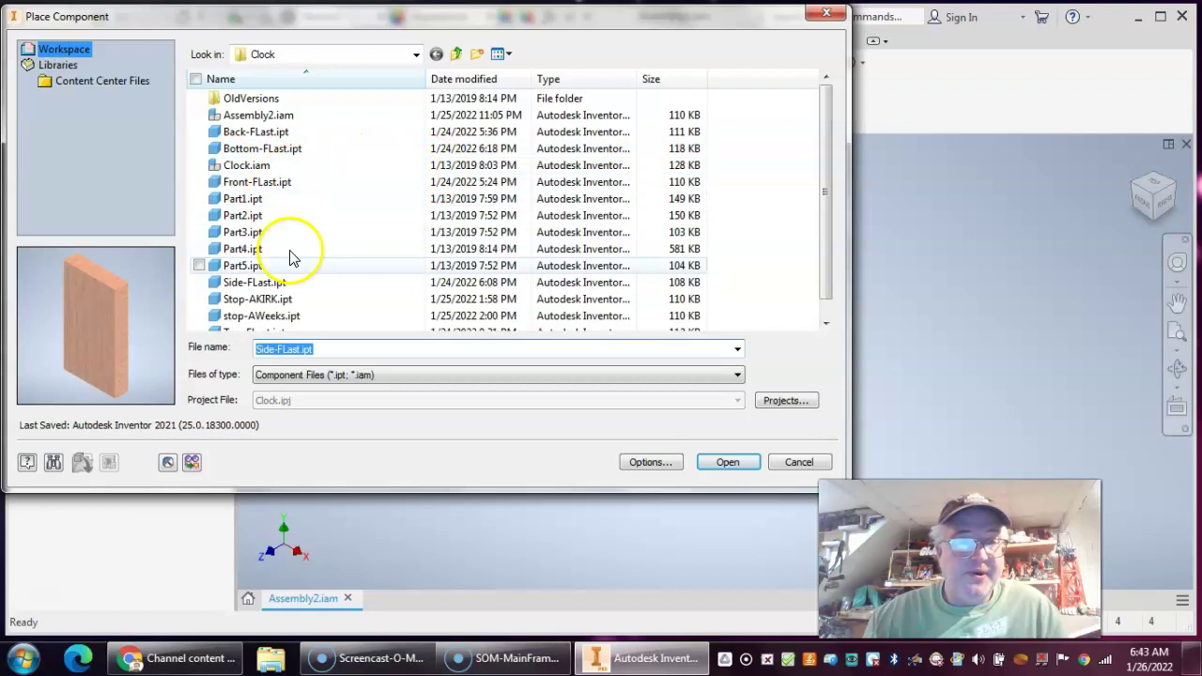
{"action": "left_click", "coordinate": [277, 183]}
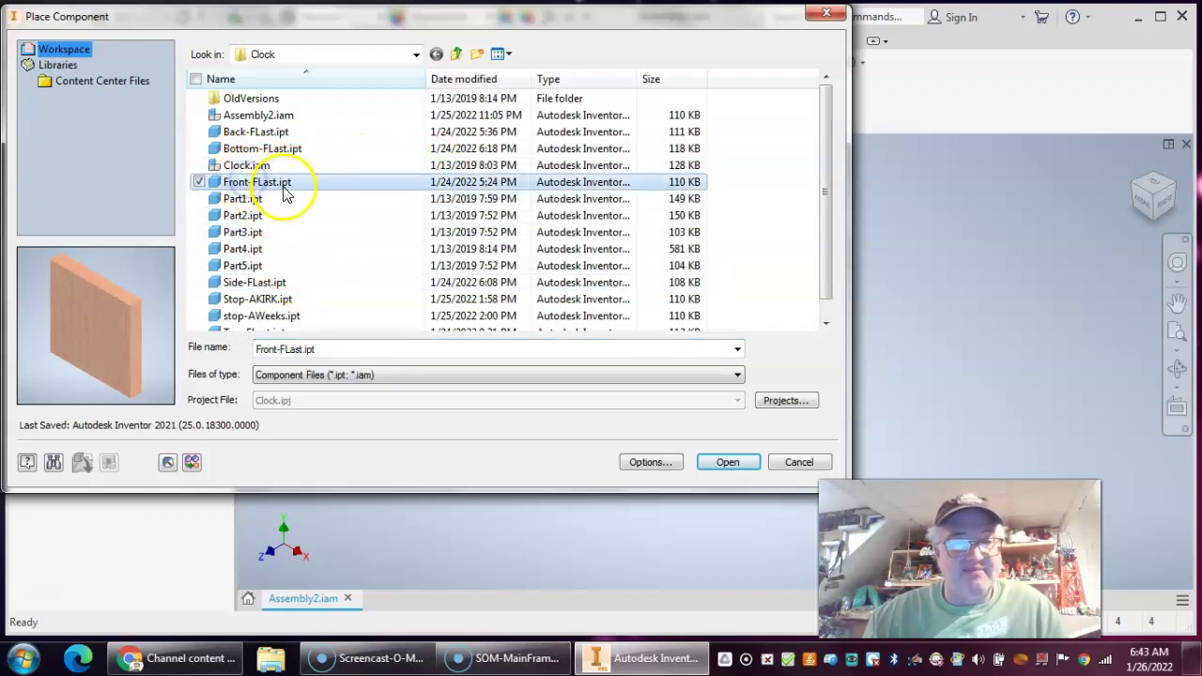
{"action": "left_click", "coordinate": [728, 461]}
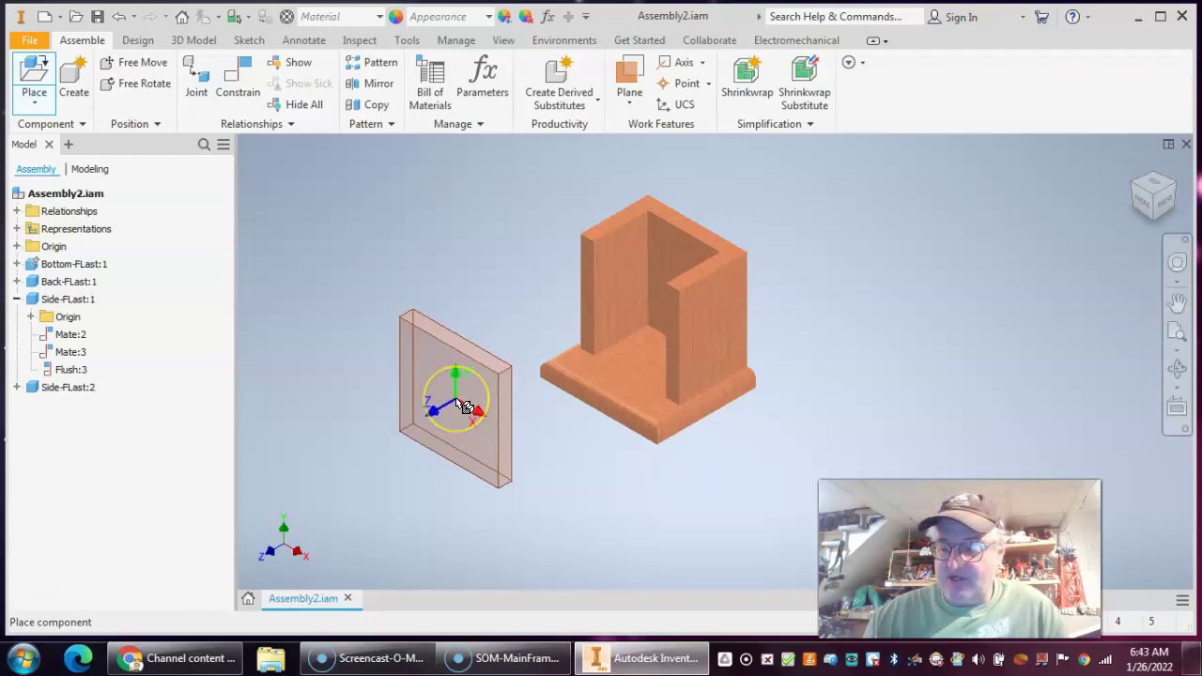
{"action": "left_click", "coordinate": [462, 406]}
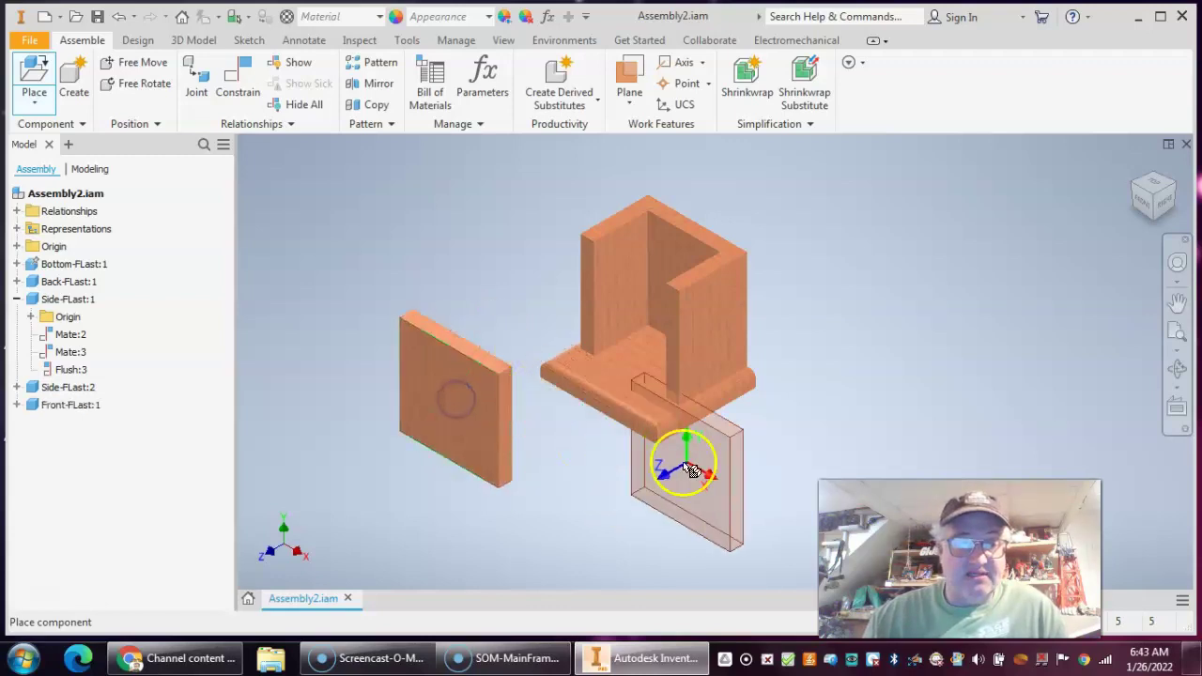
{"action": "right_click", "coordinate": [829, 375]}
{"action": "left_click", "coordinate": [900, 373]}
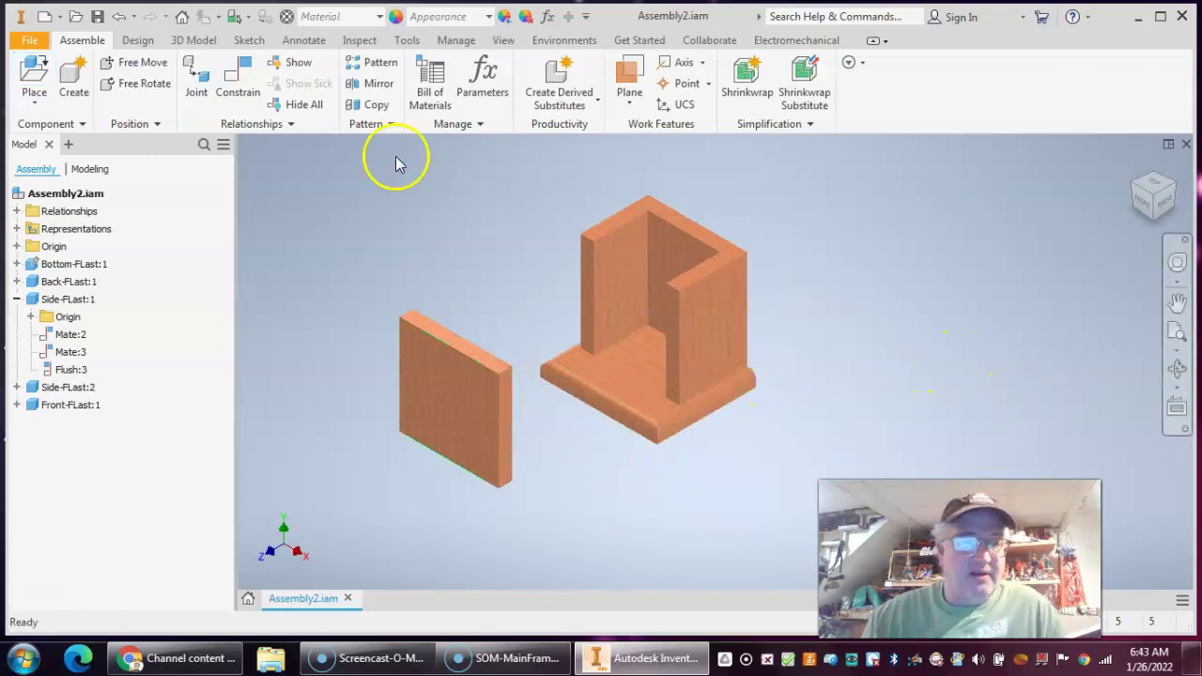
- Mate the front panel's narrow upper end face to the top face of the base with a 0.000 in offset
{"action": "left_click", "coordinate": [238, 77]}
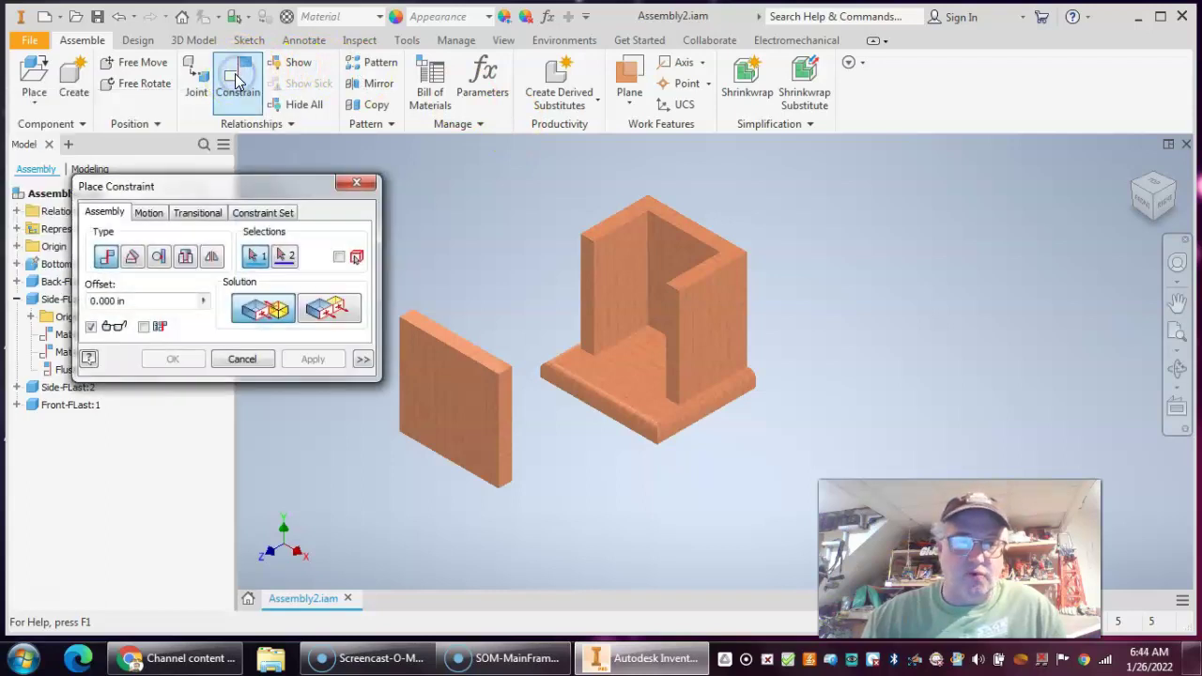
{"action": "left_click", "coordinate": [262, 312]}
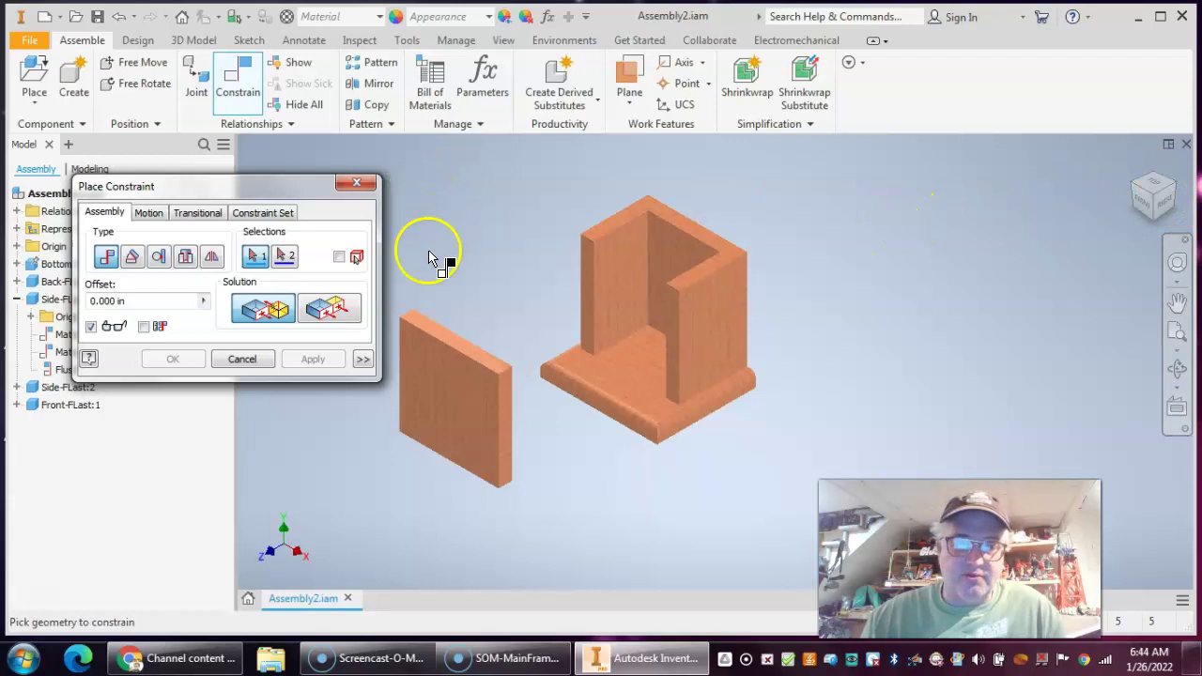
{"action": "scroll", "coordinate": [467, 355], "scroll_direction": "up", "scroll_amount": 2}
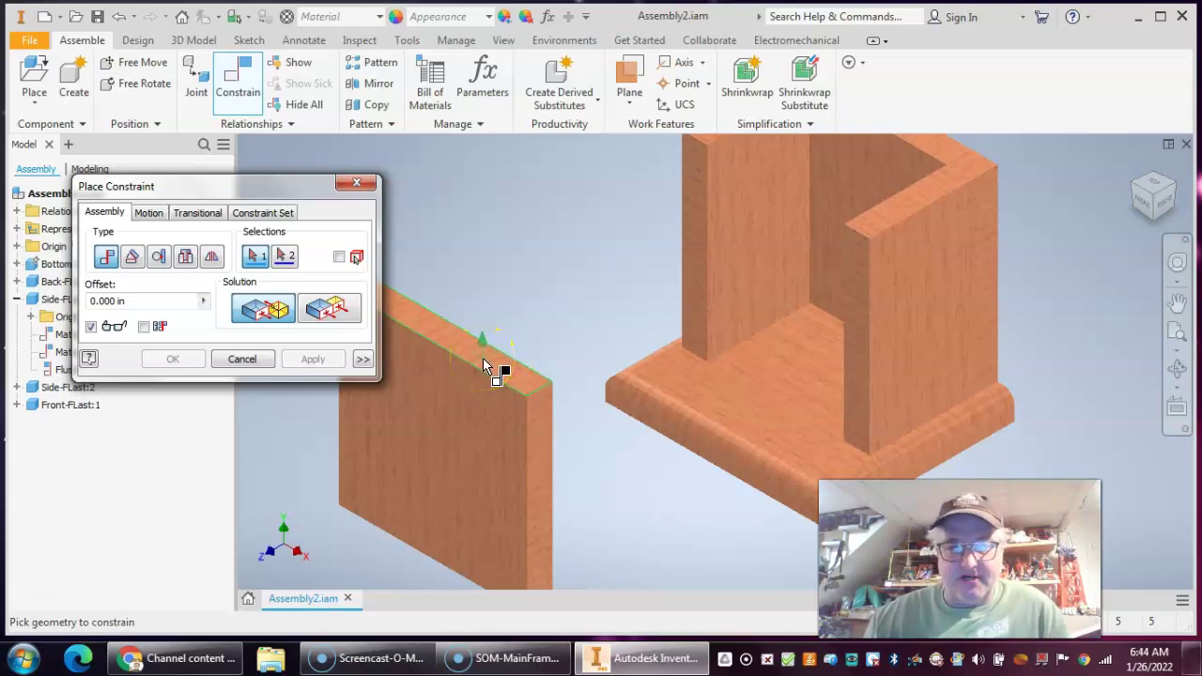
{"action": "left_click", "coordinate": [483, 358]}
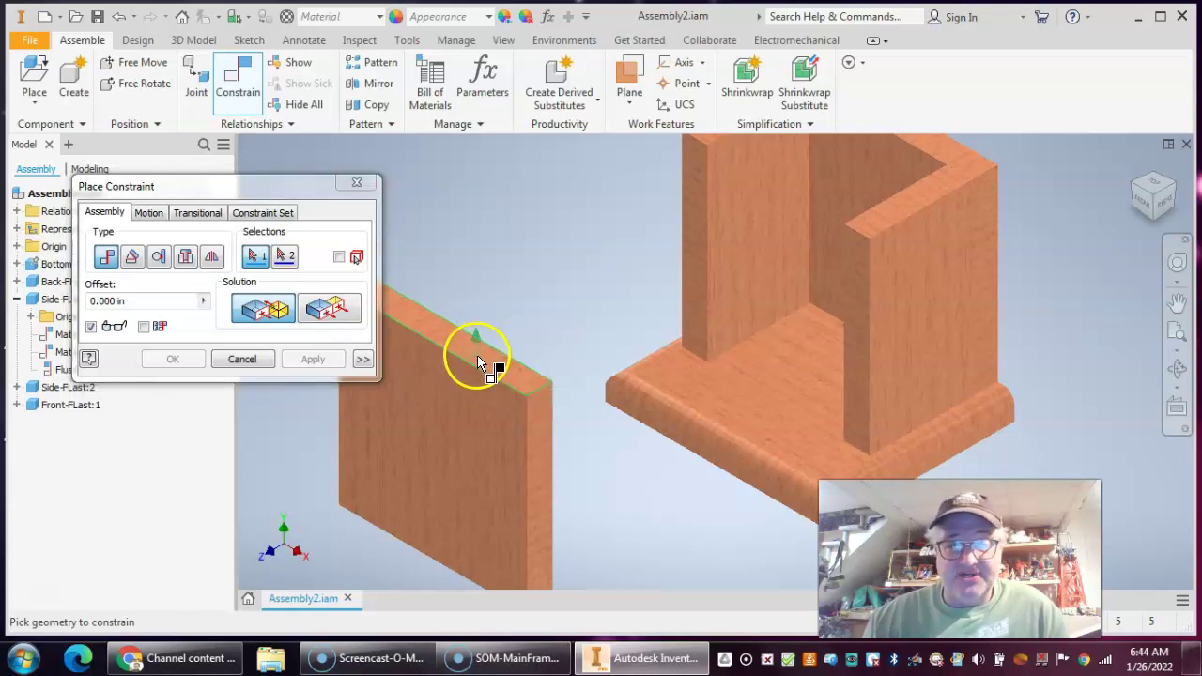
{"action": "left_click", "coordinate": [477, 363]}
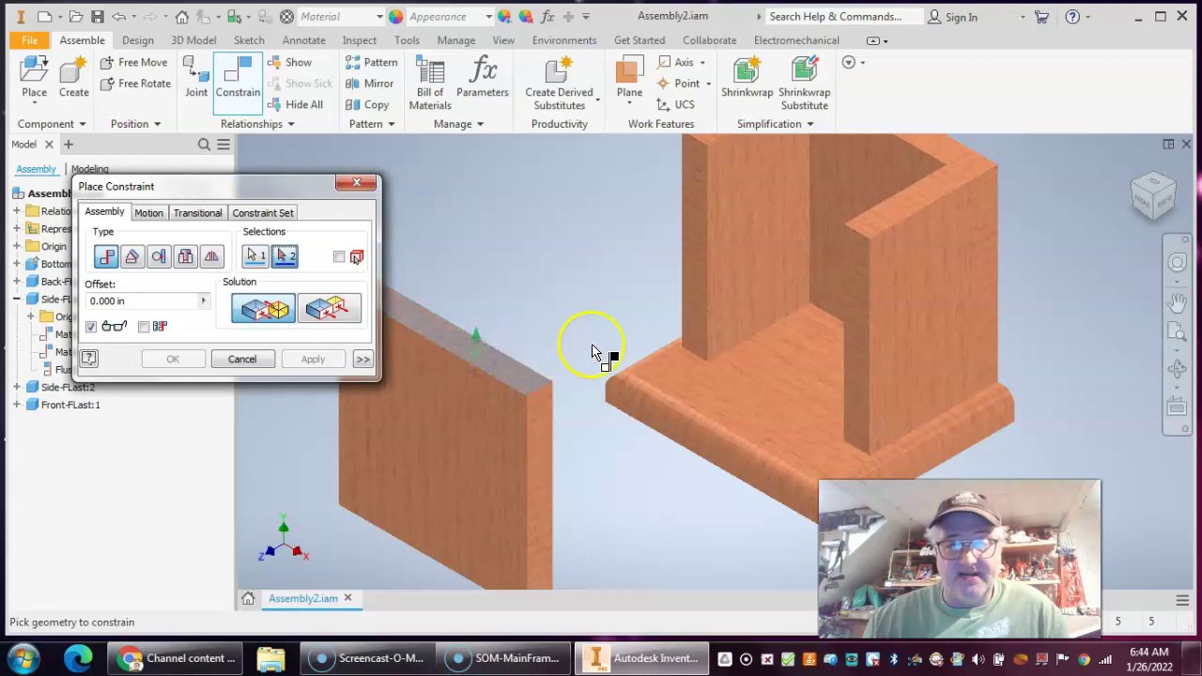
{"action": "left_click", "coordinate": [752, 410]}
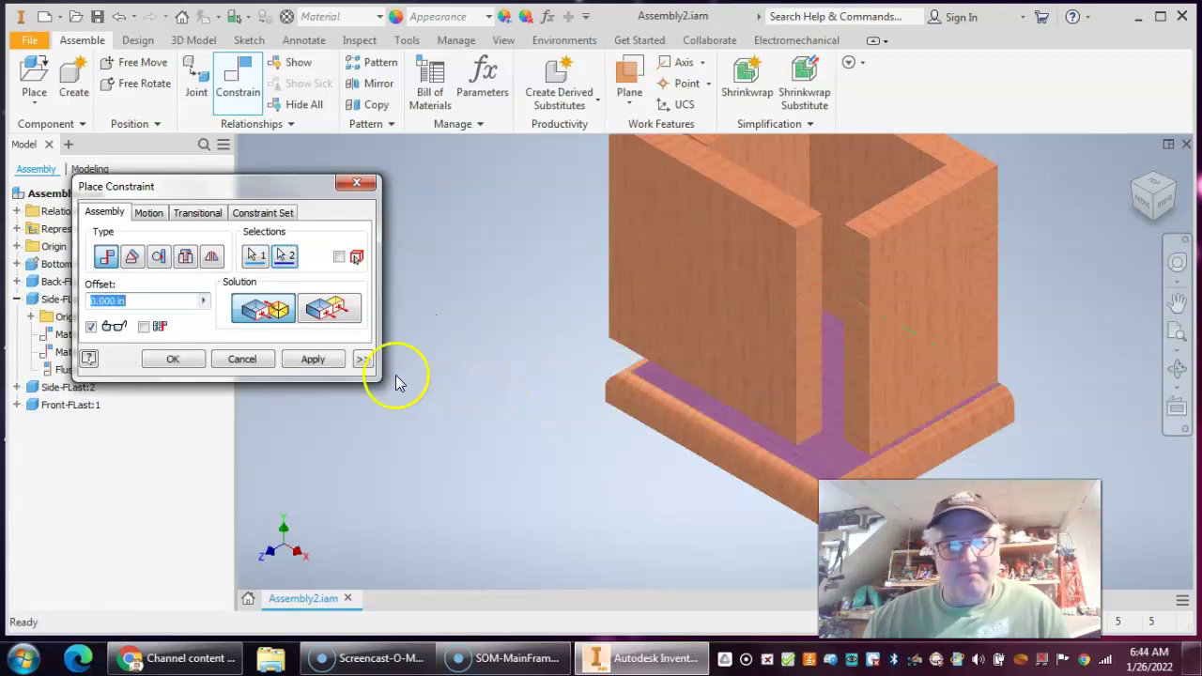
{"action": "left_click", "coordinate": [316, 359]}
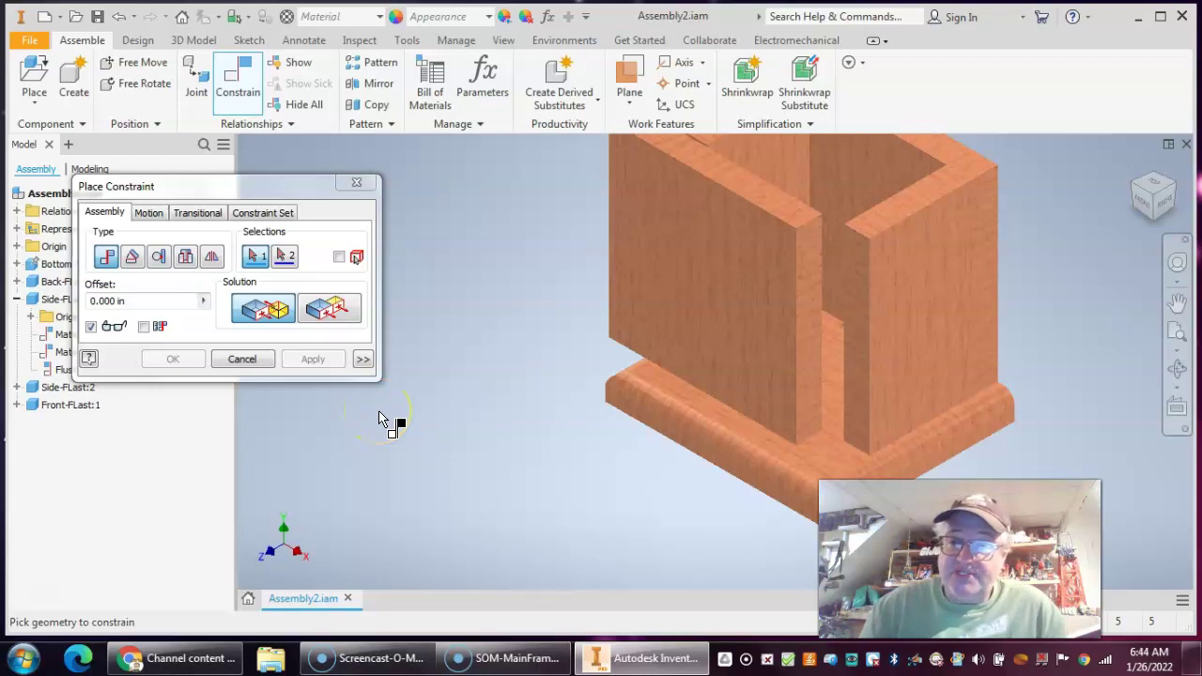
{"action": "left_click", "coordinate": [243, 358]}
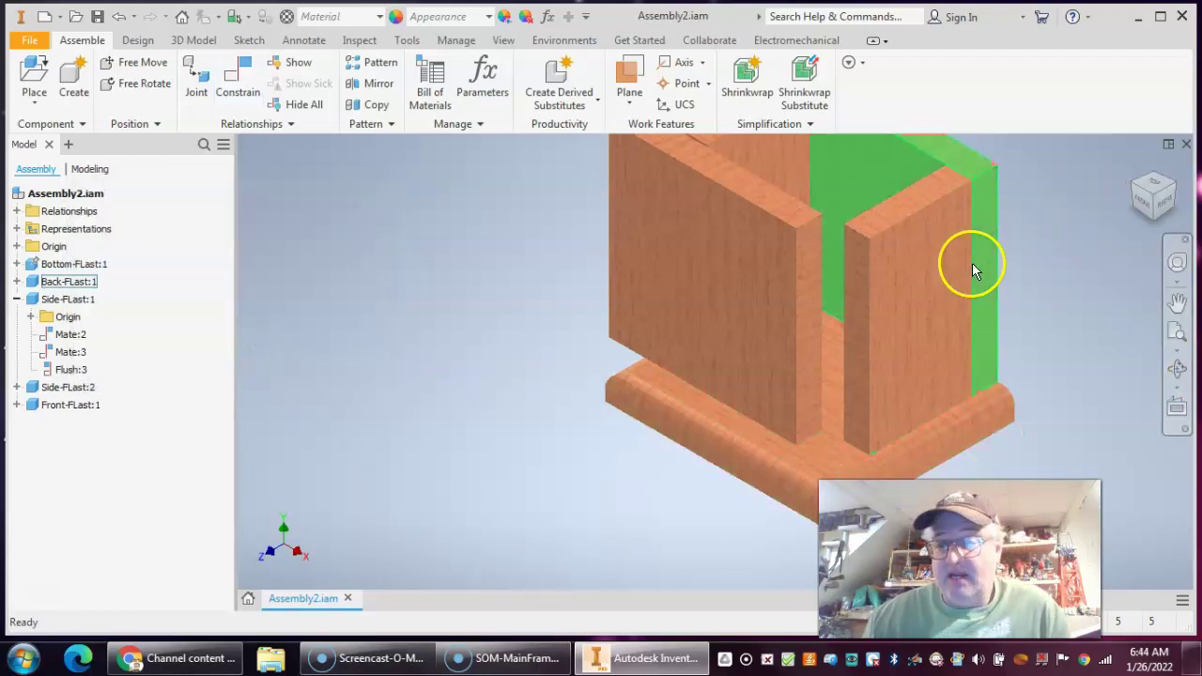
- Move the front panel forward and sideways along the base so it stands clear of the side panels
{"action": "left_click", "coordinate": [1161, 211]}
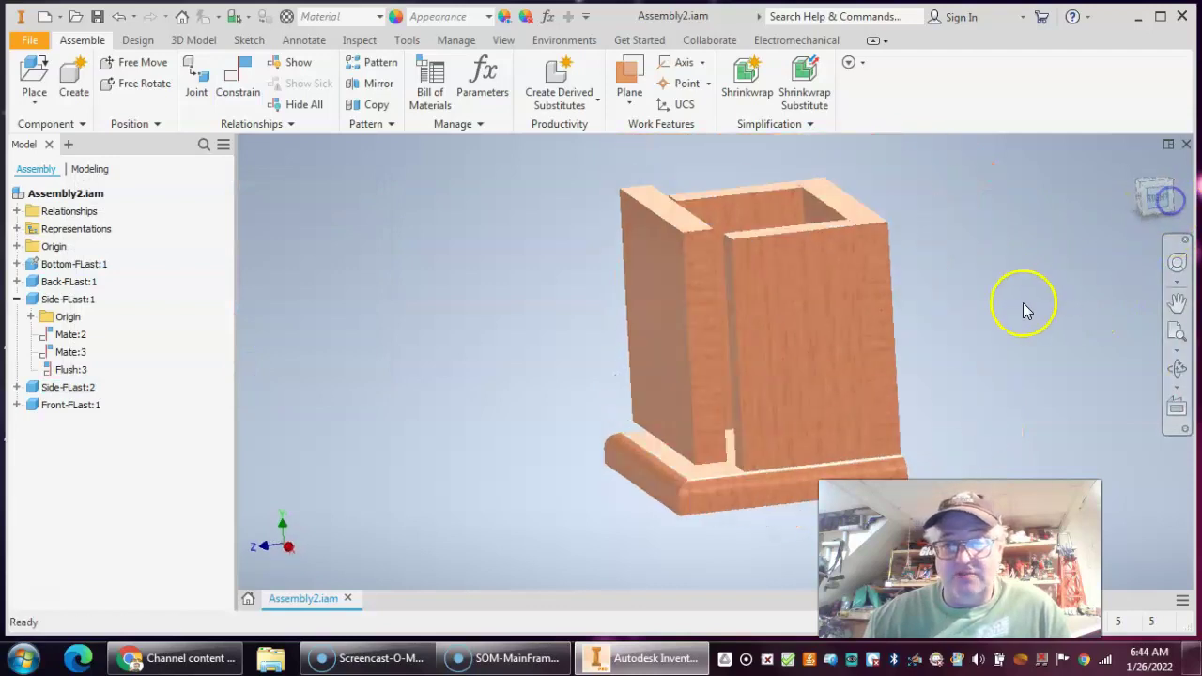
{"action": "left_click_drag", "start_coordinate": [659, 322], "coordinate": [601, 332]}
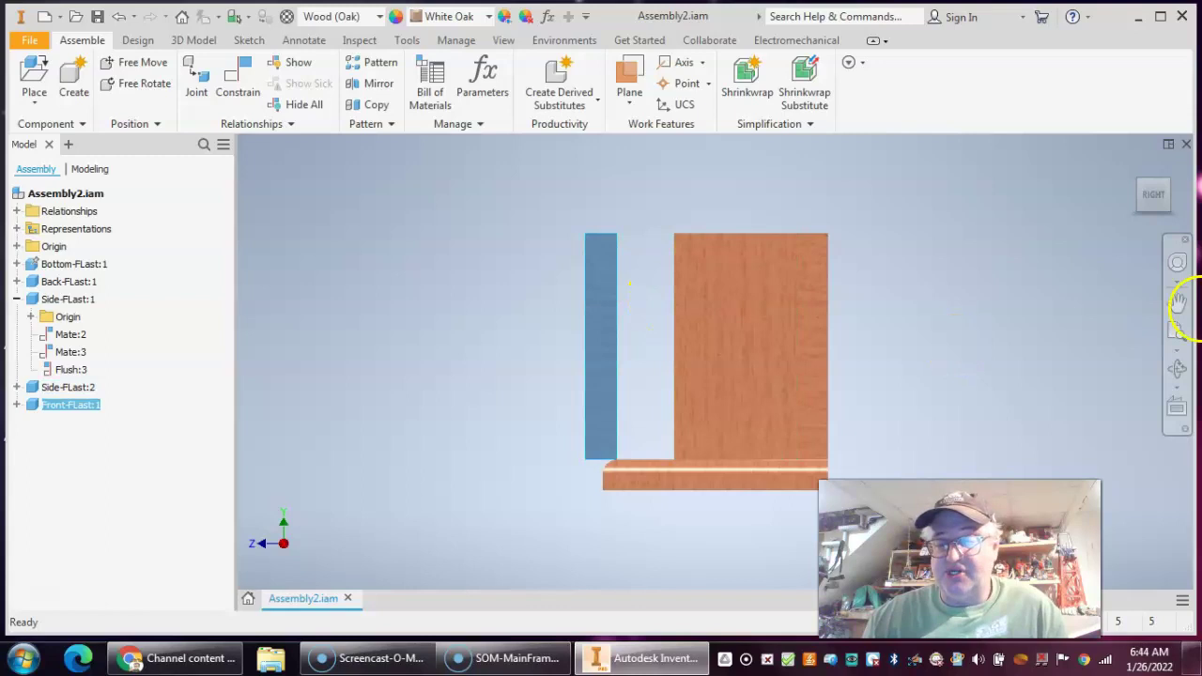
{"action": "left_click", "coordinate": [1147, 184]}
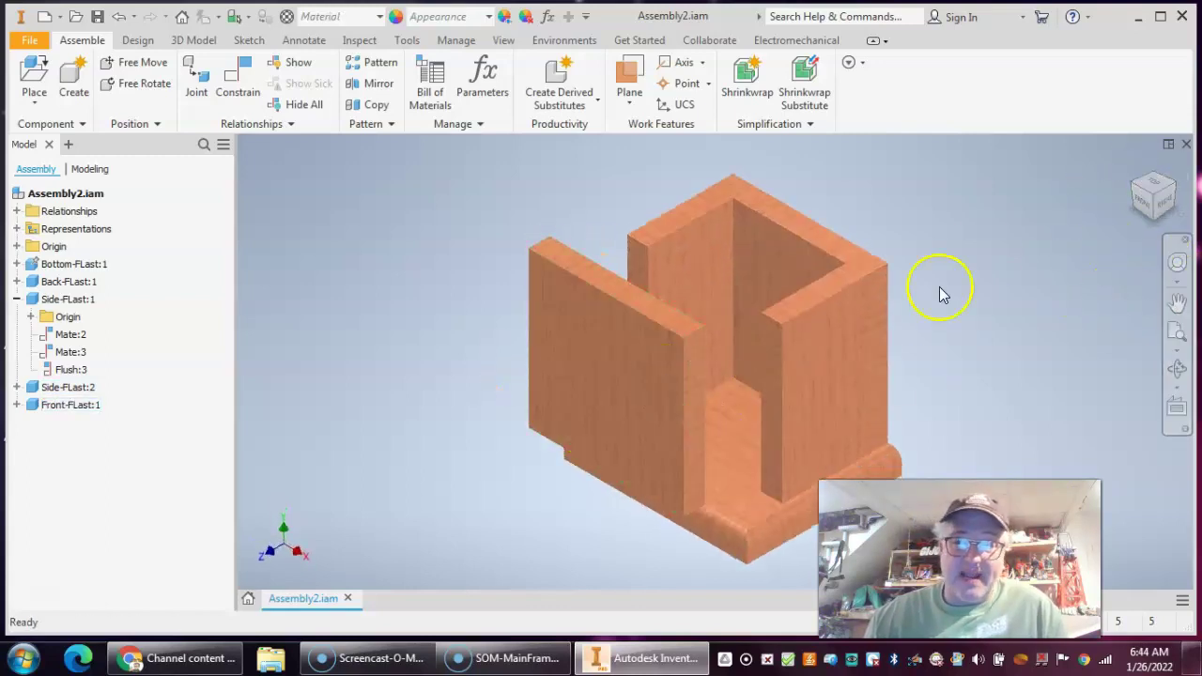
{"action": "left_click", "coordinate": [1143, 199]}
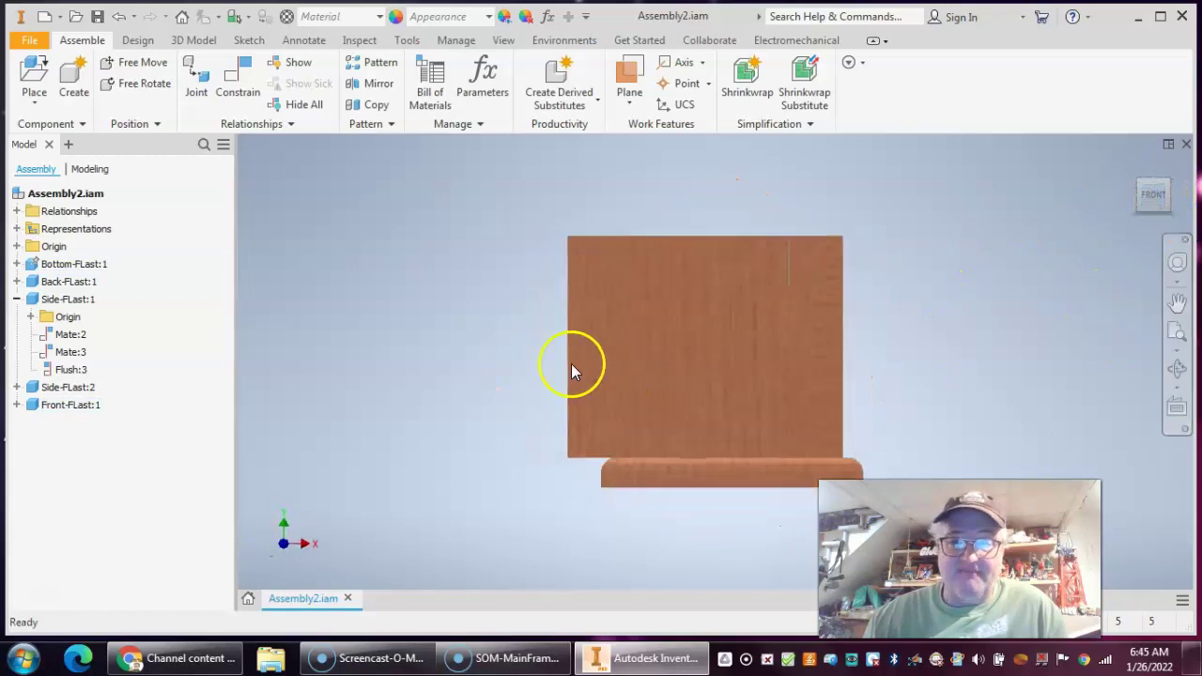
{"action": "left_click_drag", "start_coordinate": [698, 363], "coordinate": [564, 328]}
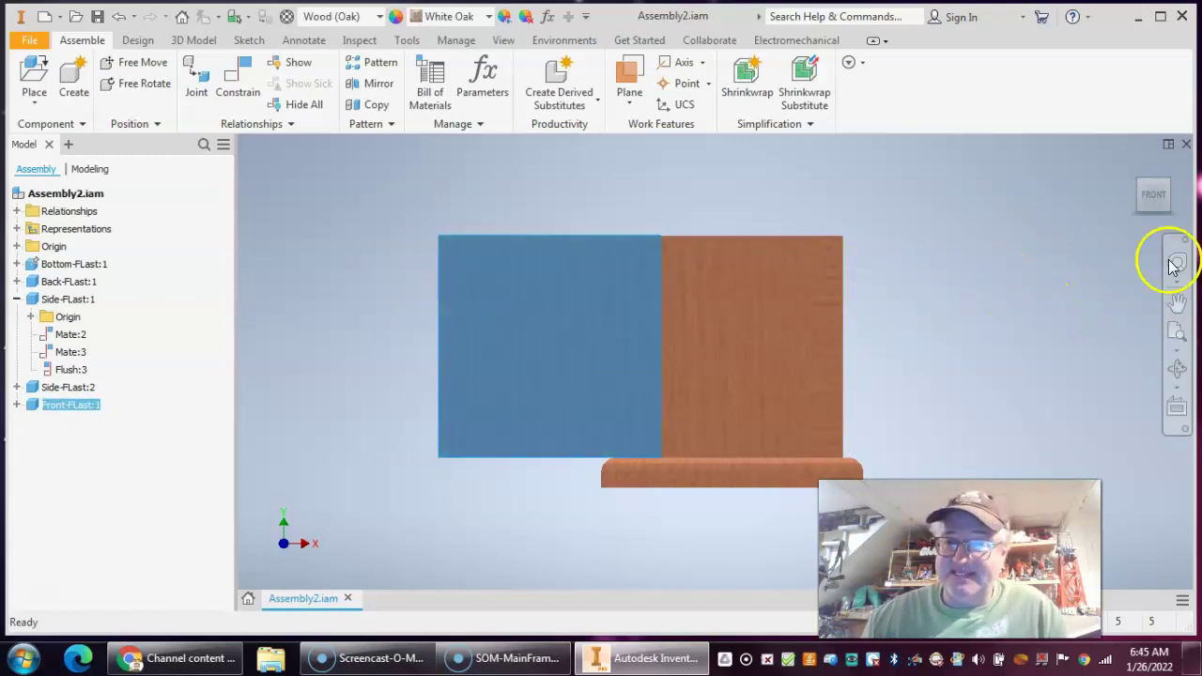
{"action": "left_click", "coordinate": [1093, 256]}
{"action": "left_click", "coordinate": [1134, 168]}
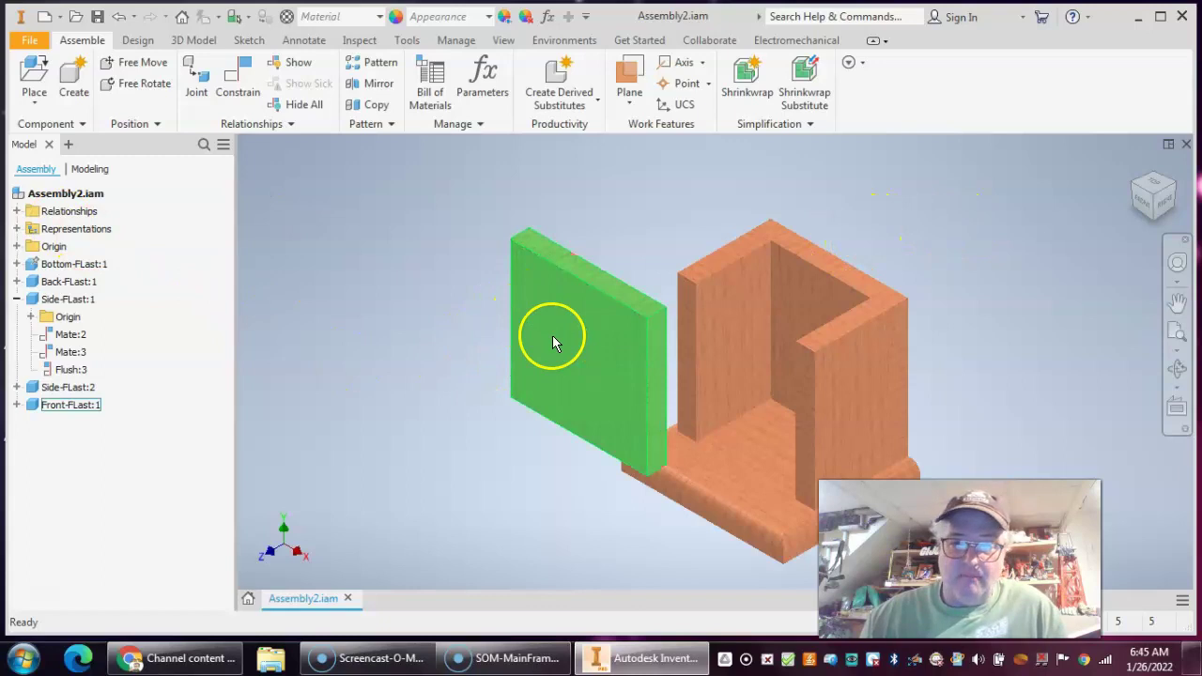
{"action": "left_click", "coordinate": [632, 353]}
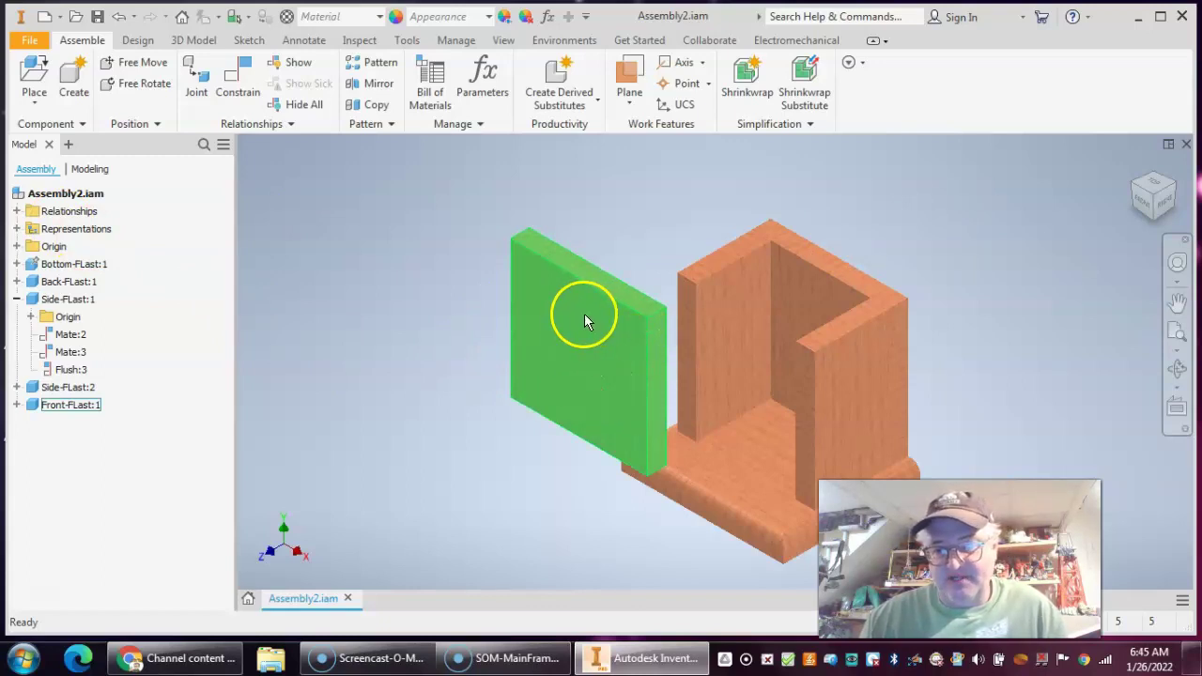
- Mate the front panel's inner face to the front edge of side panel Side-FLast:2 with a 0.000 in offset
{"action": "left_click", "coordinate": [1179, 188]}
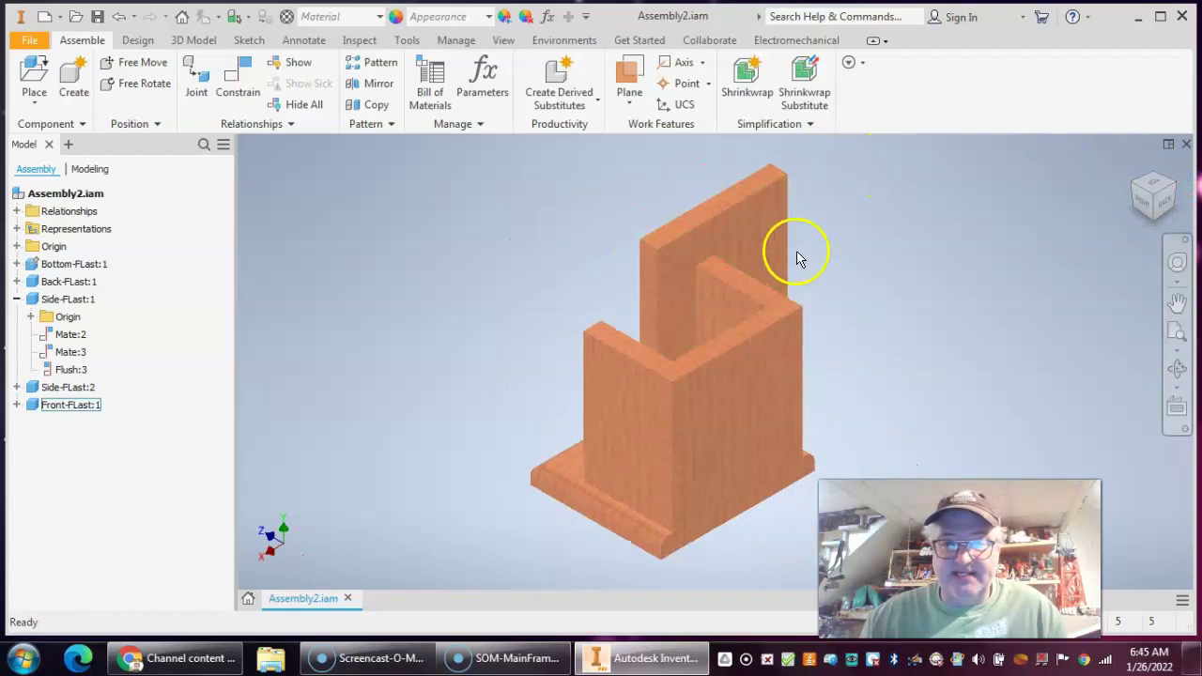
{"action": "left_click", "coordinate": [246, 77]}
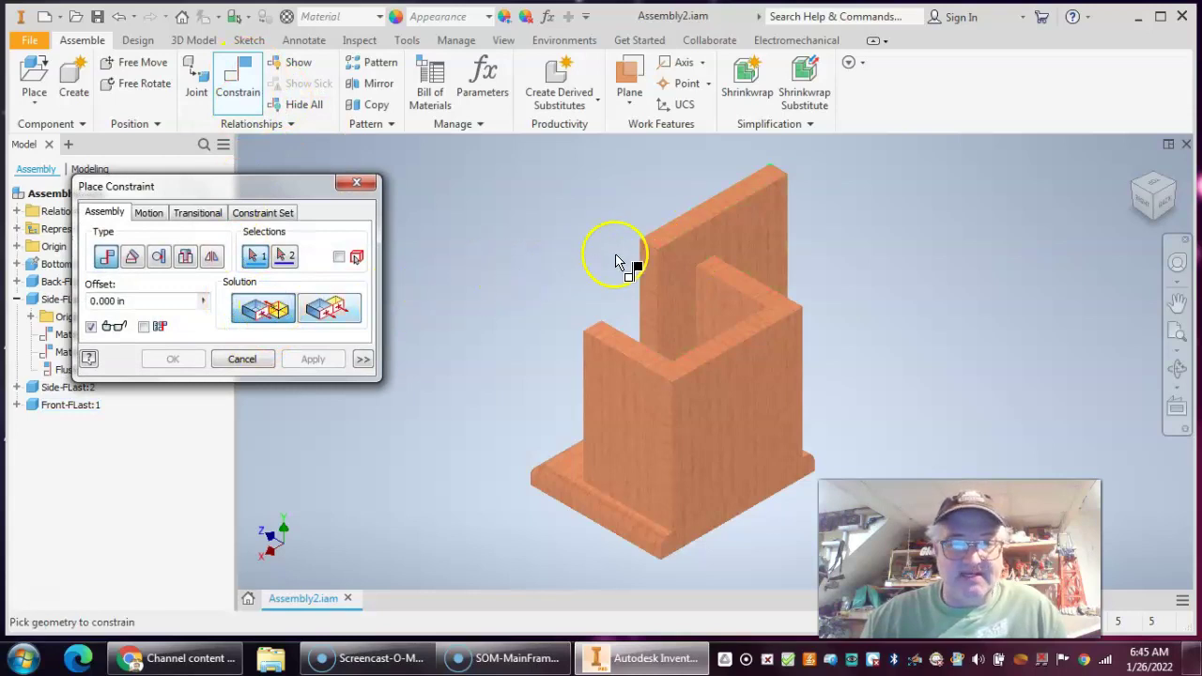
{"action": "left_click", "coordinate": [682, 273]}
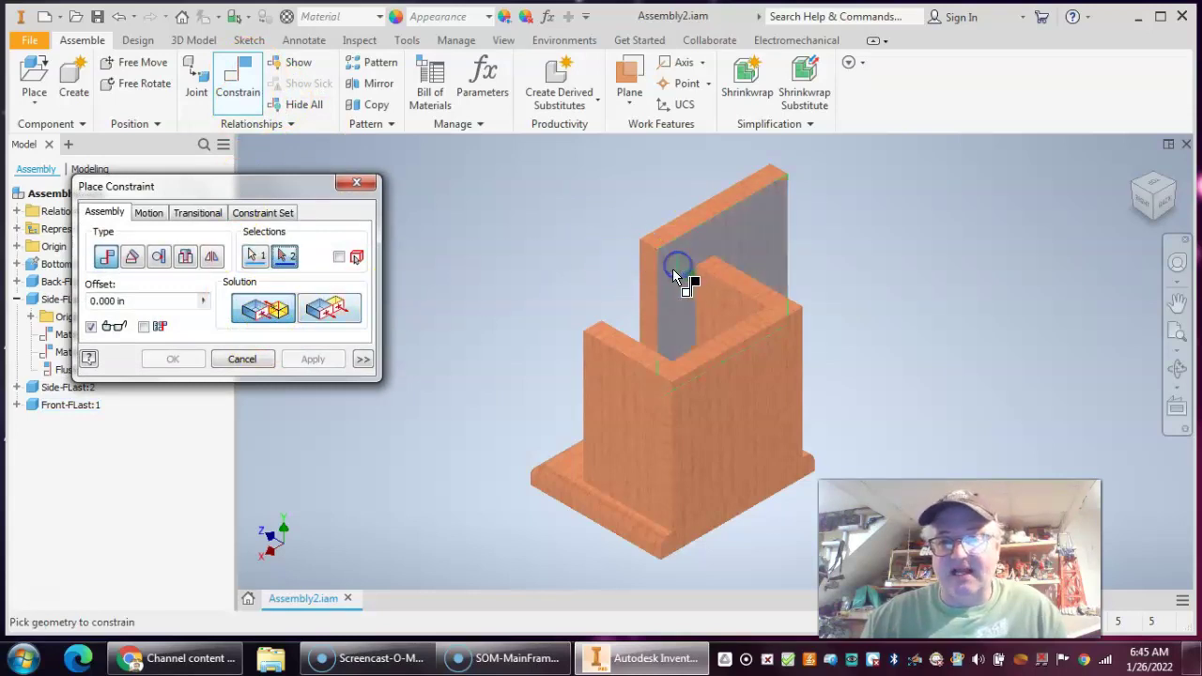
{"action": "left_click", "coordinate": [1135, 191]}
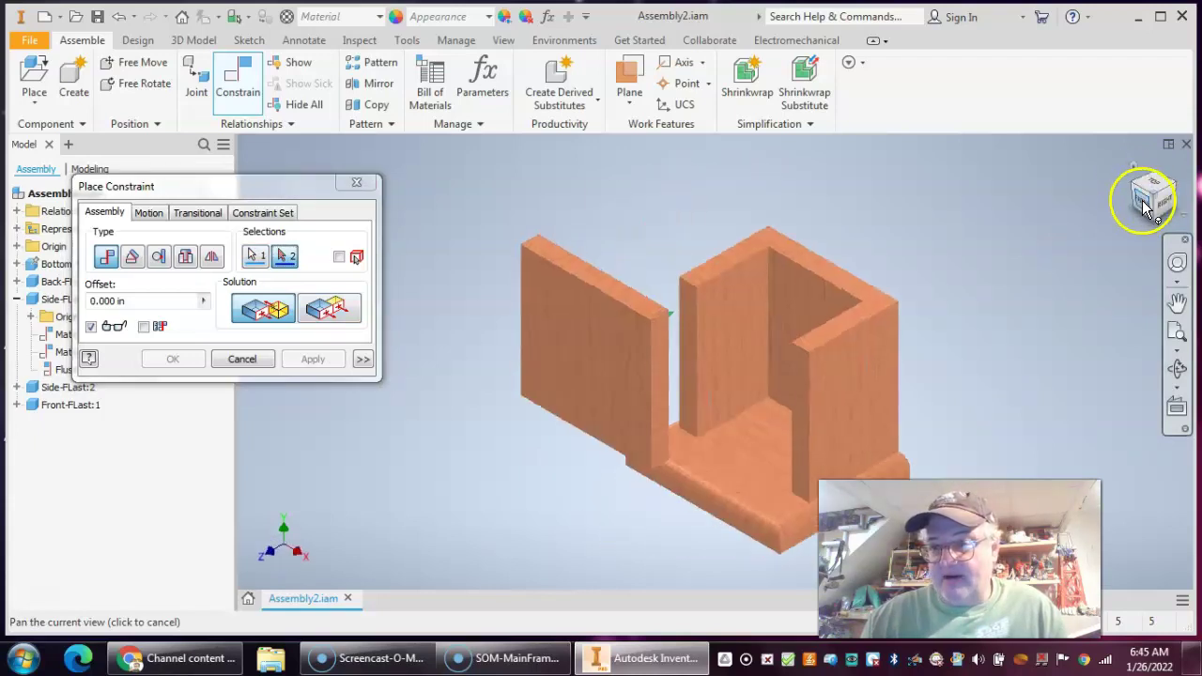
{"action": "left_click", "coordinate": [801, 379]}
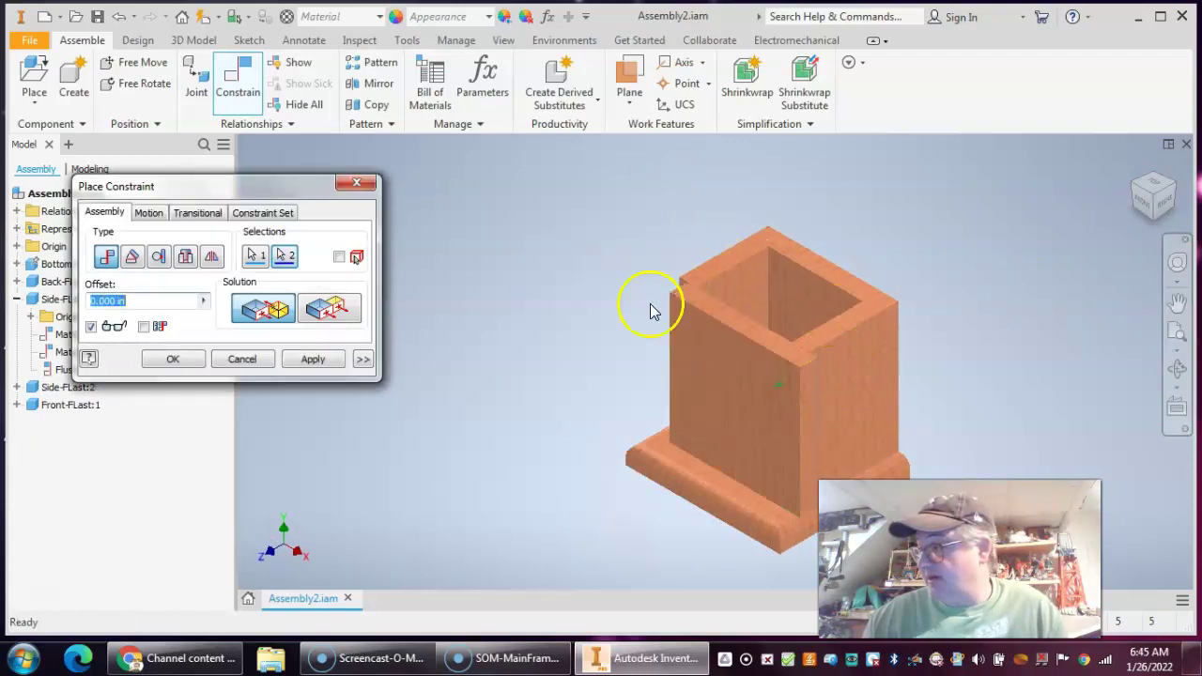
{"action": "left_click", "coordinate": [313, 359]}
- Add a flush constraint between the front panel's narrow side edge and the outer face of the adjacent side panel
{"action": "left_click", "coordinate": [312, 322]}
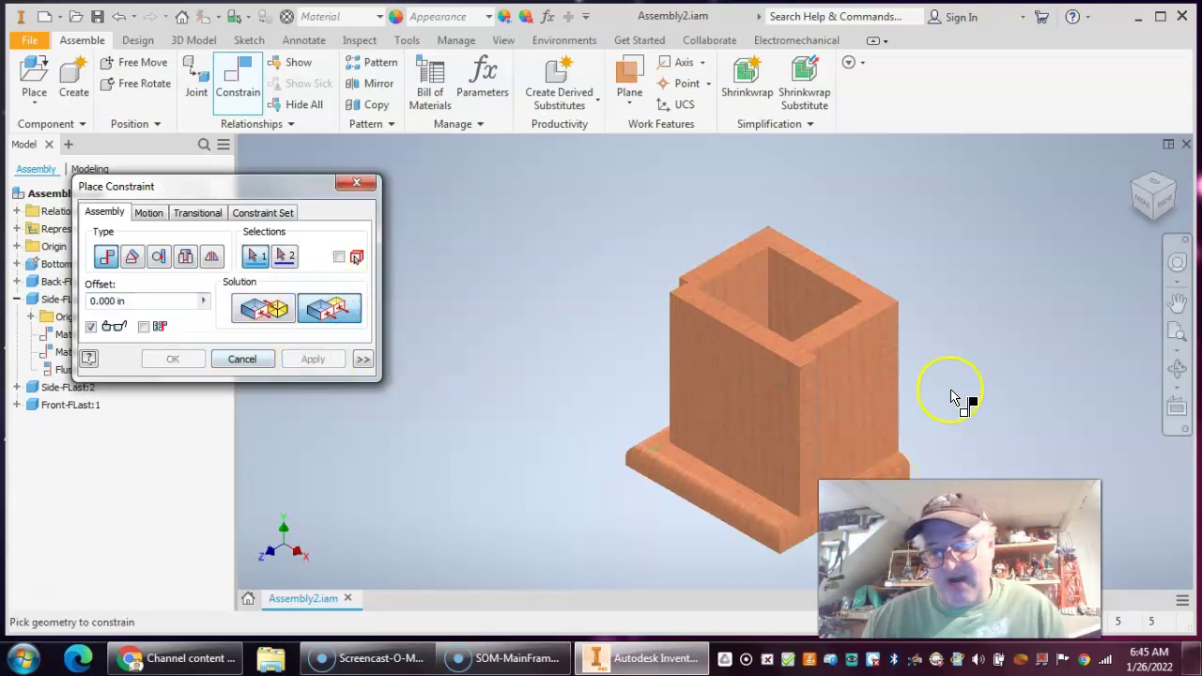
{"action": "scroll", "coordinate": [794, 362], "scroll_direction": "down", "scroll_amount": 5}
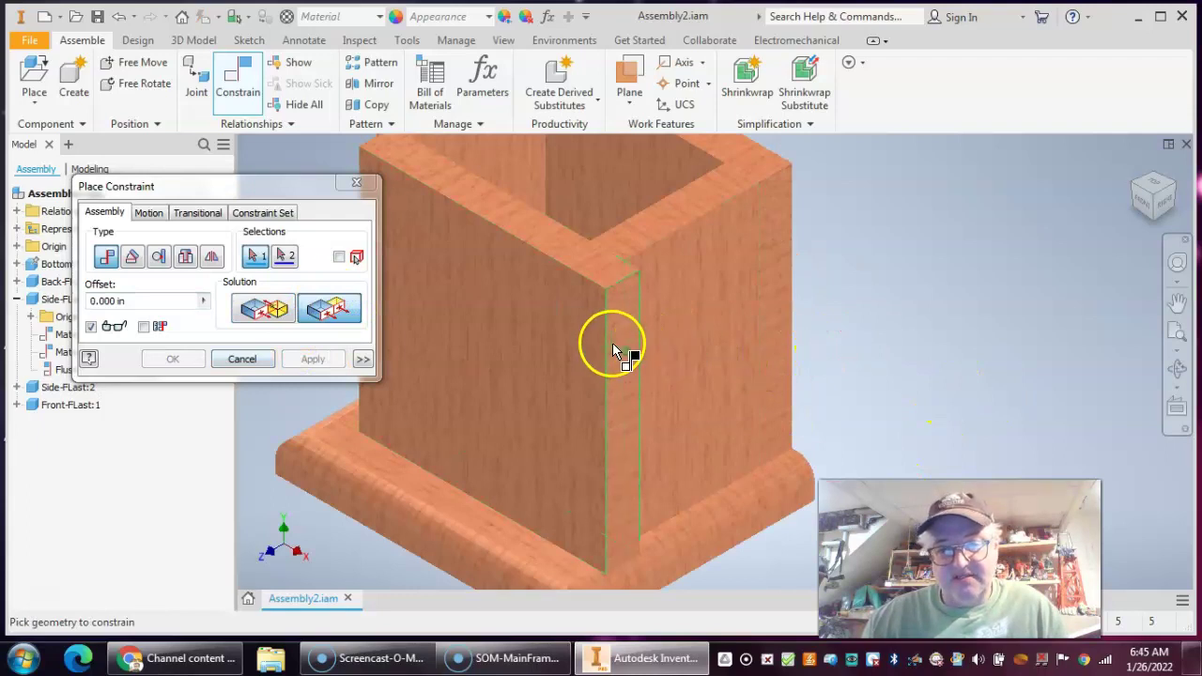
{"action": "left_click", "coordinate": [619, 343]}
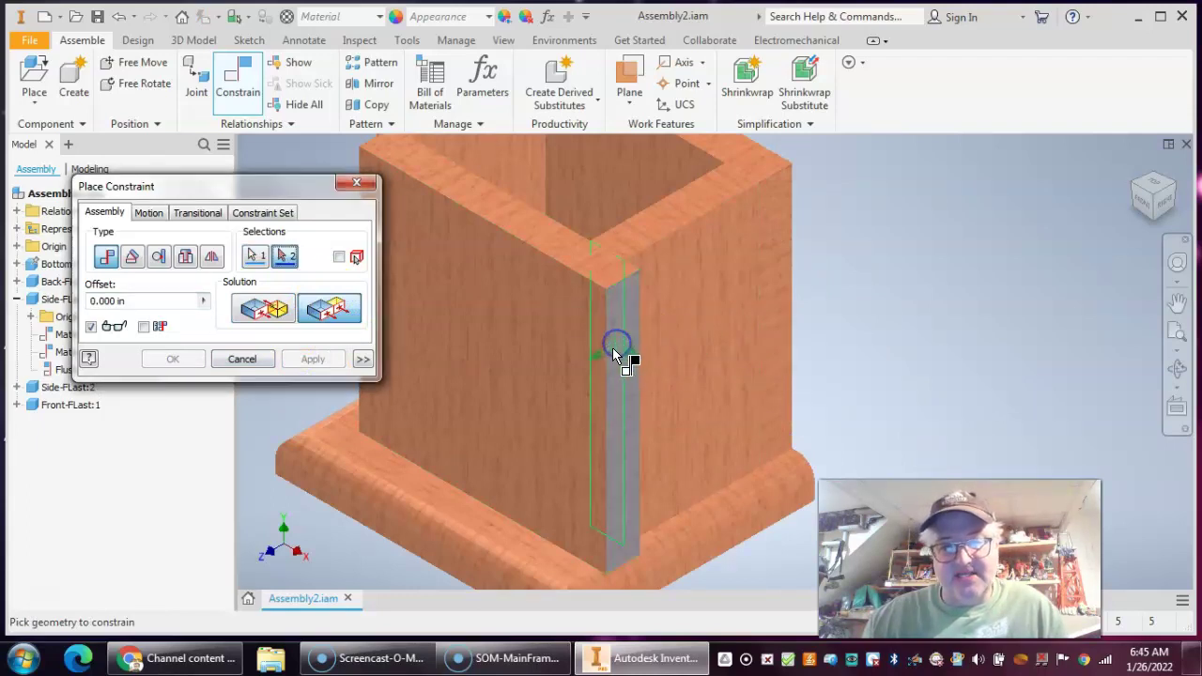
{"action": "left_click", "coordinate": [699, 317]}
{"action": "left_click", "coordinate": [314, 359]}
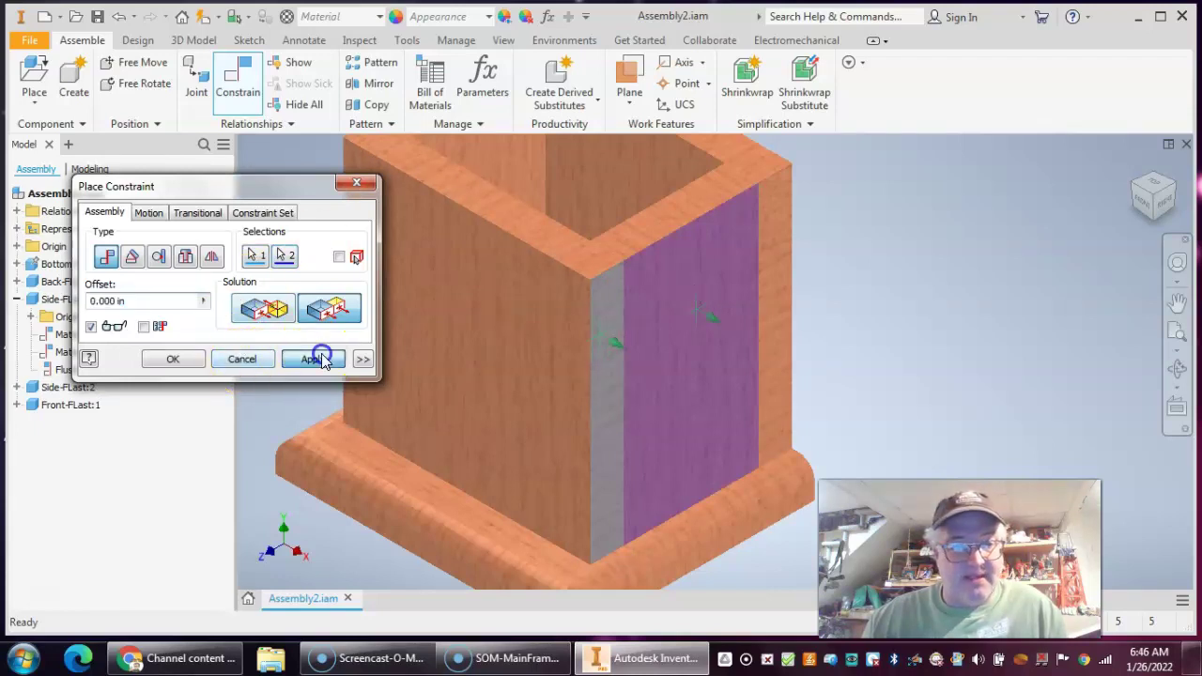
{"action": "left_click", "coordinate": [249, 359]}
{"action": "scroll", "coordinate": [861, 353], "scroll_direction": "down", "scroll_amount": 3}
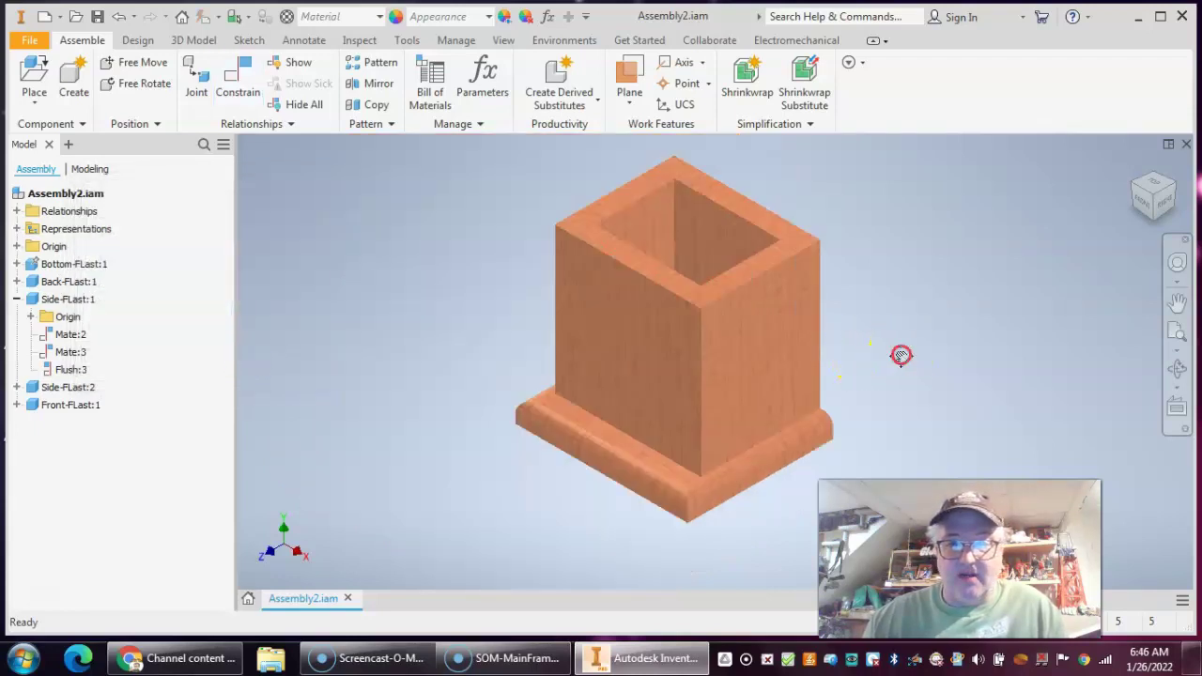
- Test the side, back and front panels for remaining movement by trying to shift each one
{"action": "middle_click_drag", "start_coordinate": [900, 362], "coordinate": [901, 379]}
{"action": "left_click_drag", "start_coordinate": [630, 361], "coordinate": [790, 258]}
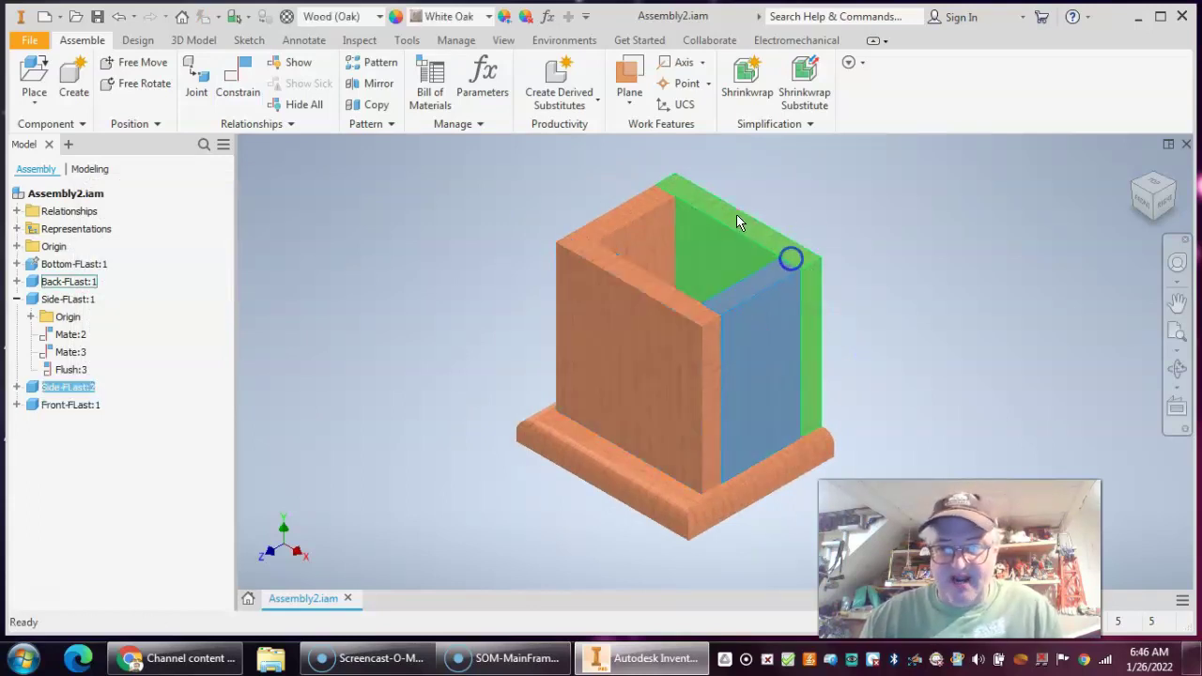
{"action": "left_click_drag", "start_coordinate": [736, 218], "coordinate": [719, 208]}
{"action": "left_click_drag", "start_coordinate": [578, 212], "coordinate": [640, 222]}
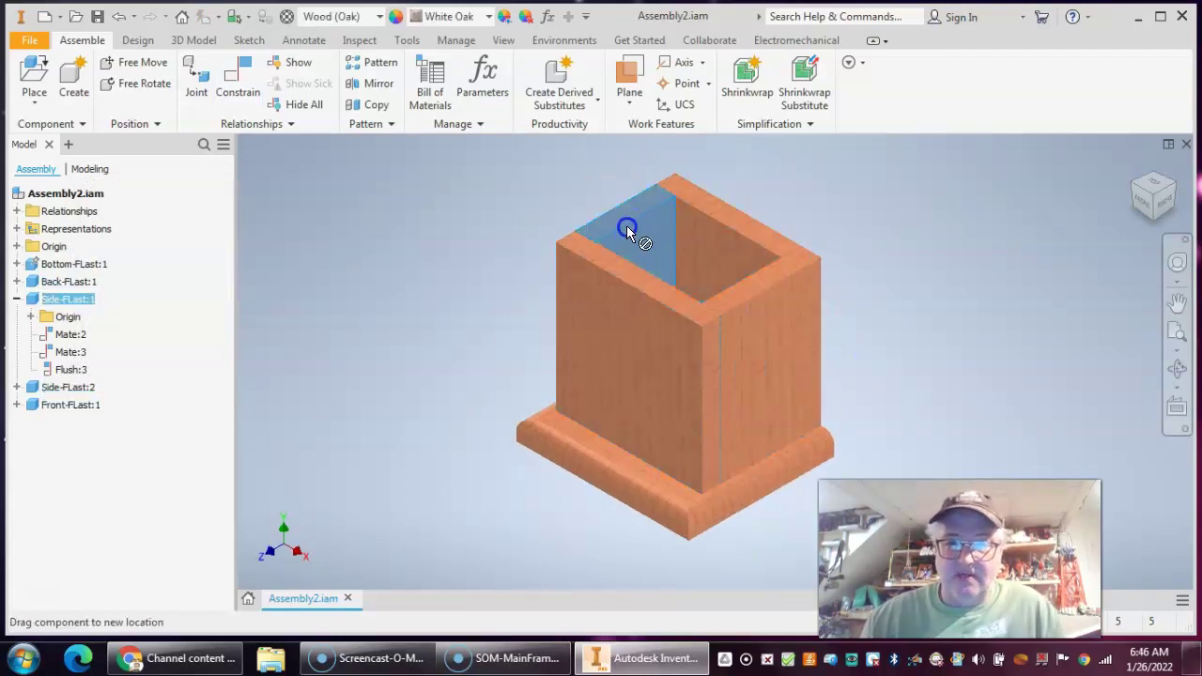
{"action": "left_click", "coordinate": [648, 359]}
{"action": "left_click_drag", "start_coordinate": [572, 357], "coordinate": [679, 363]}
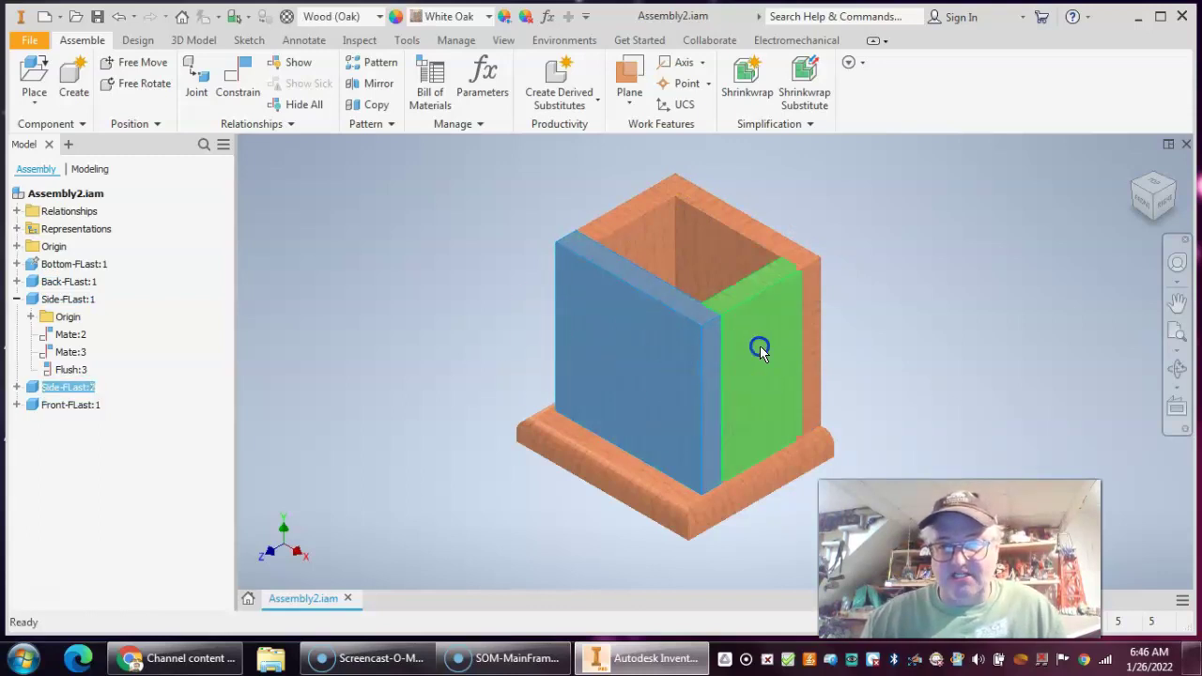
{"action": "left_click", "coordinate": [757, 353]}
{"action": "left_click_drag", "start_coordinate": [631, 248], "coordinate": [676, 312]}
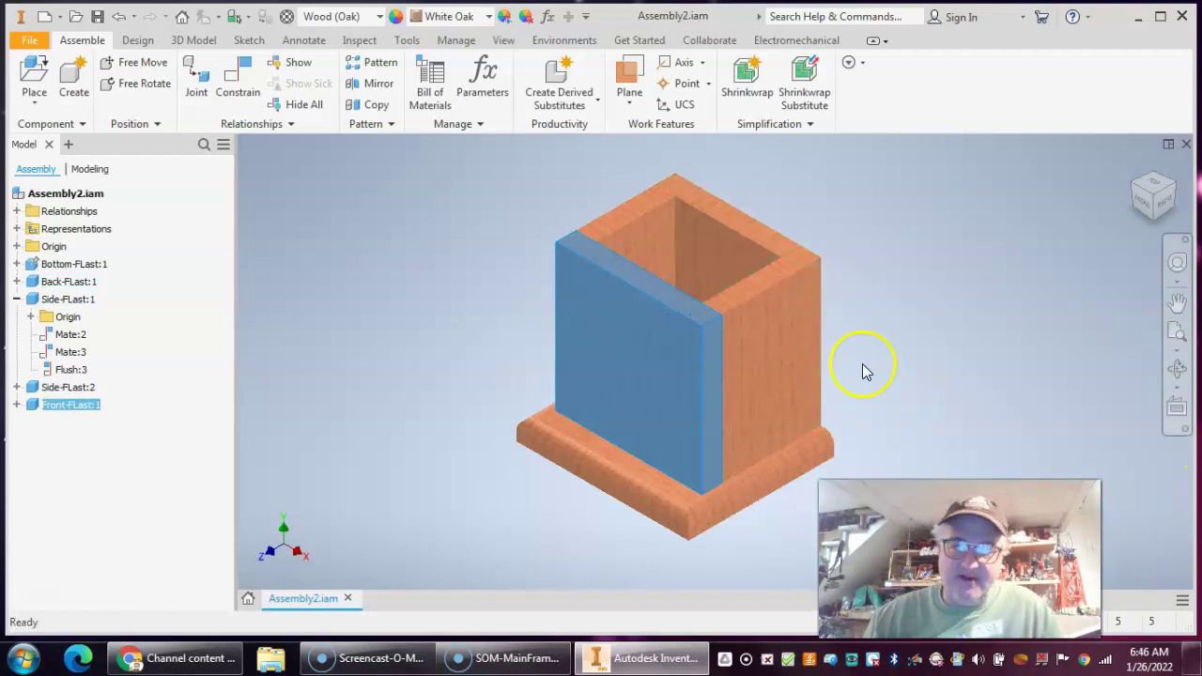
{"action": "left_click", "coordinate": [936, 364]}
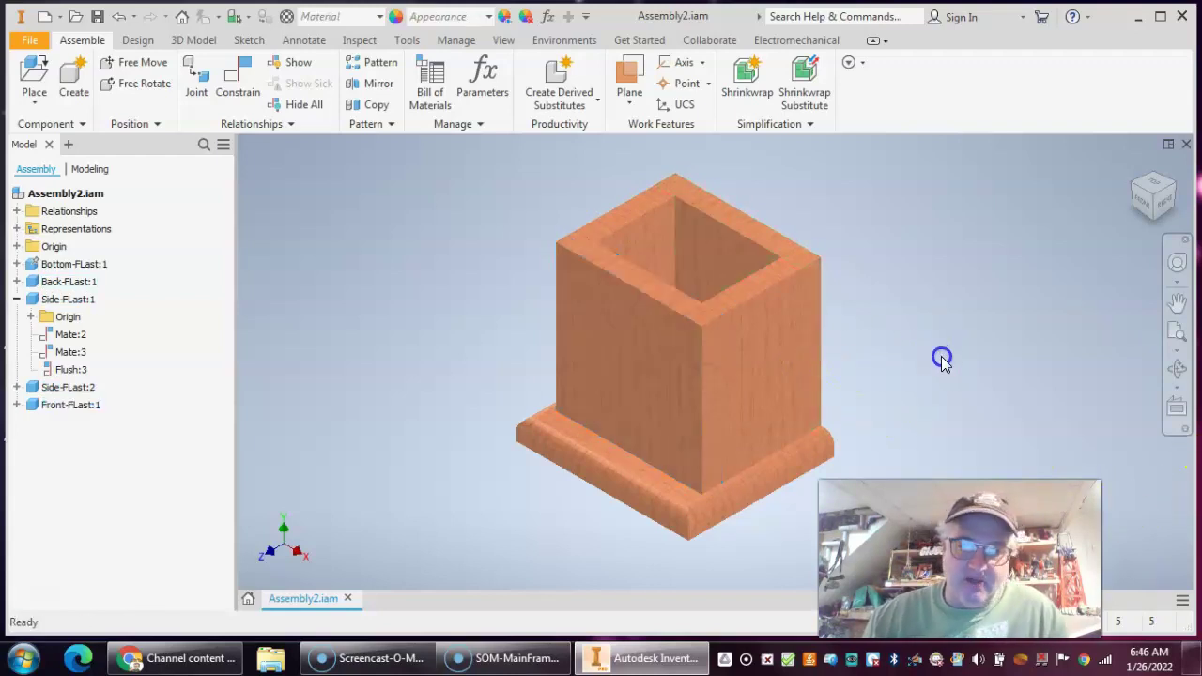
- Save a copy of the assembly under the new name ClockAssembly-FLast in the Clock folder as an Inventor assembly (.iam)
{"action": "left_click", "coordinate": [30, 42]}
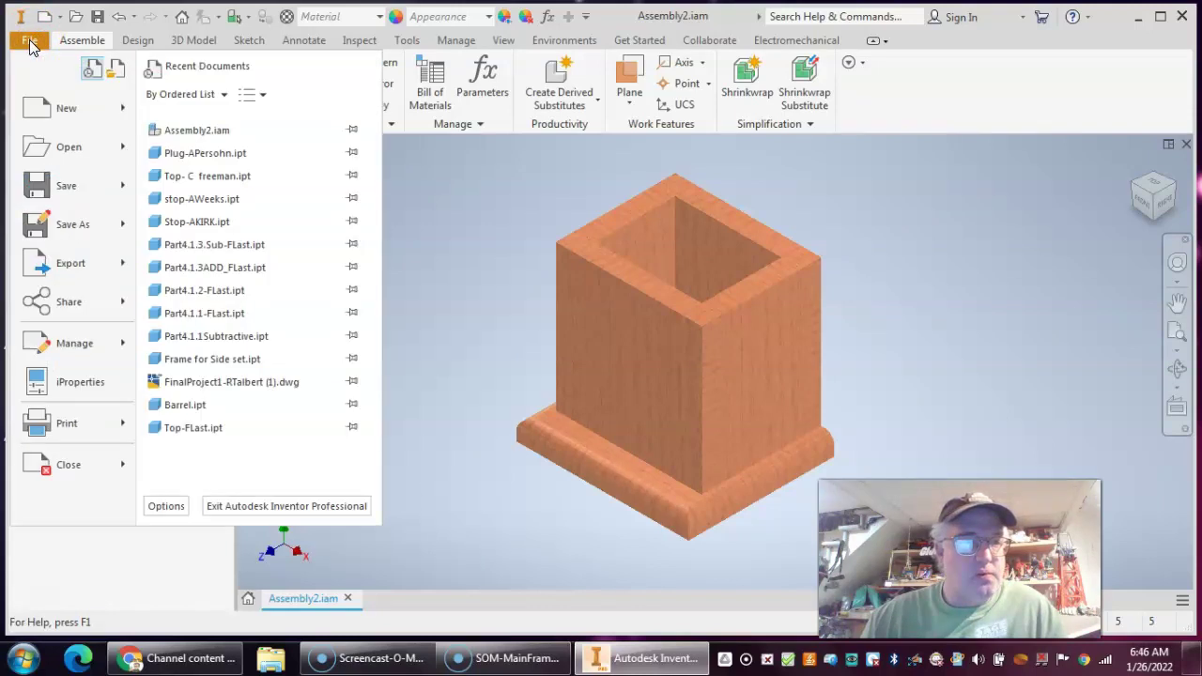
{"action": "left_click", "coordinate": [73, 225]}
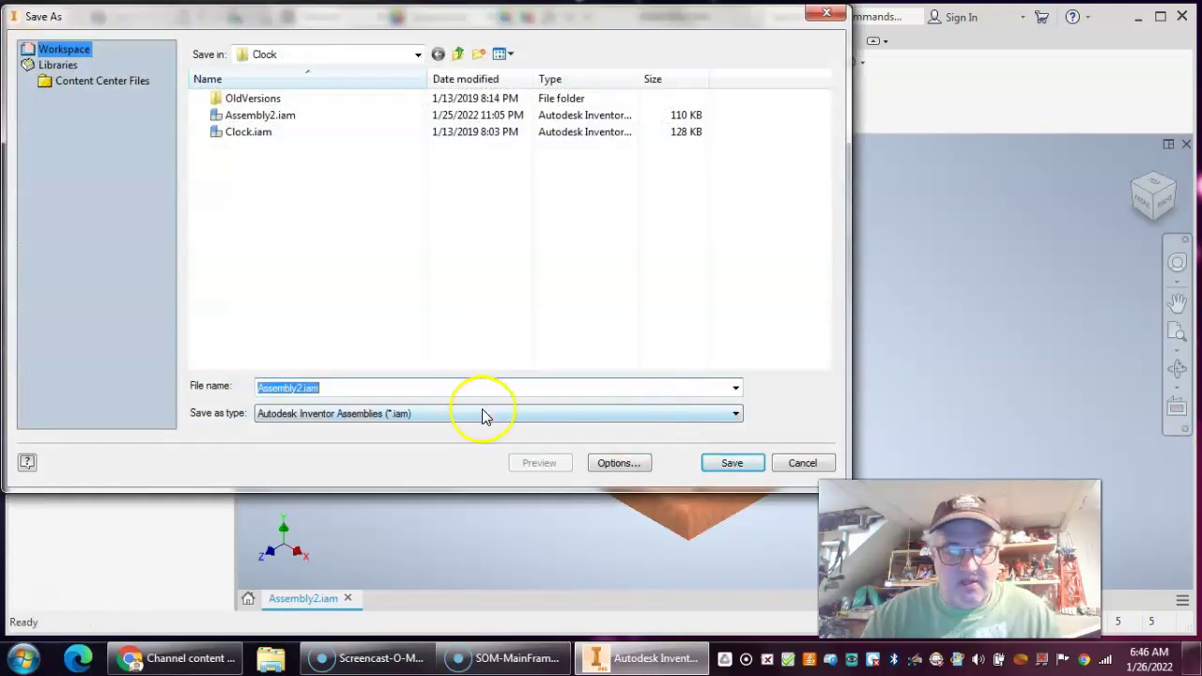
{"action": "type", "text": "Clock"}
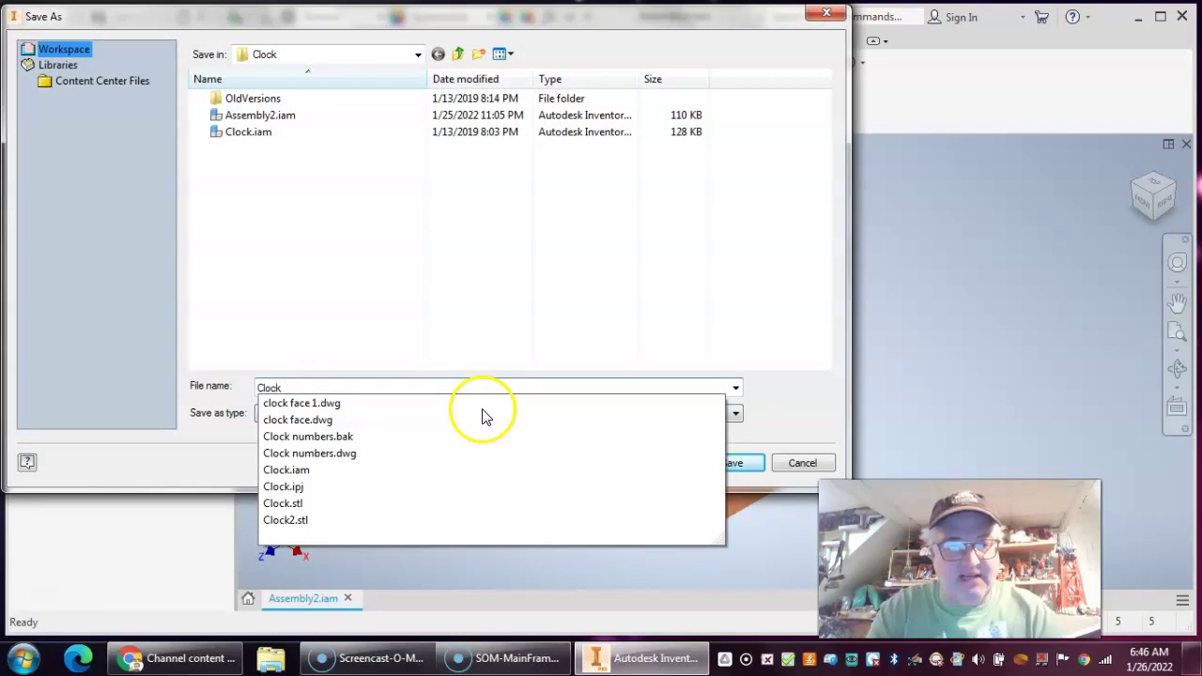
{"action": "type", "text": "Assembly-FLa"}
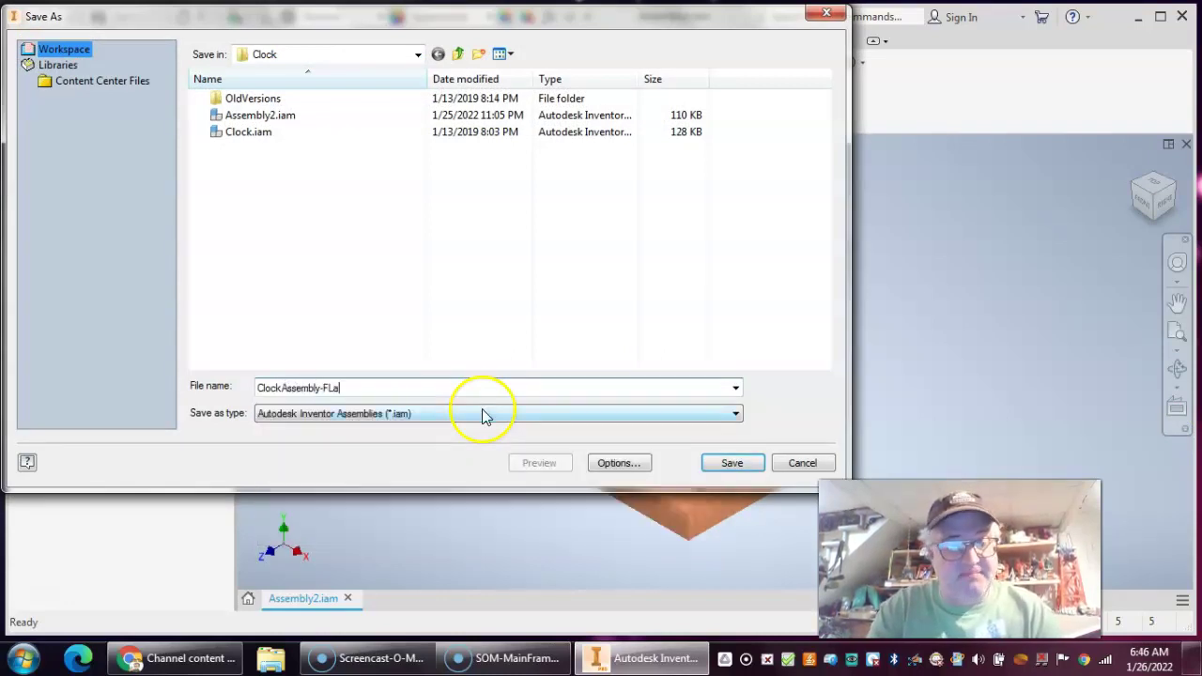
{"action": "type", "text": "st"}
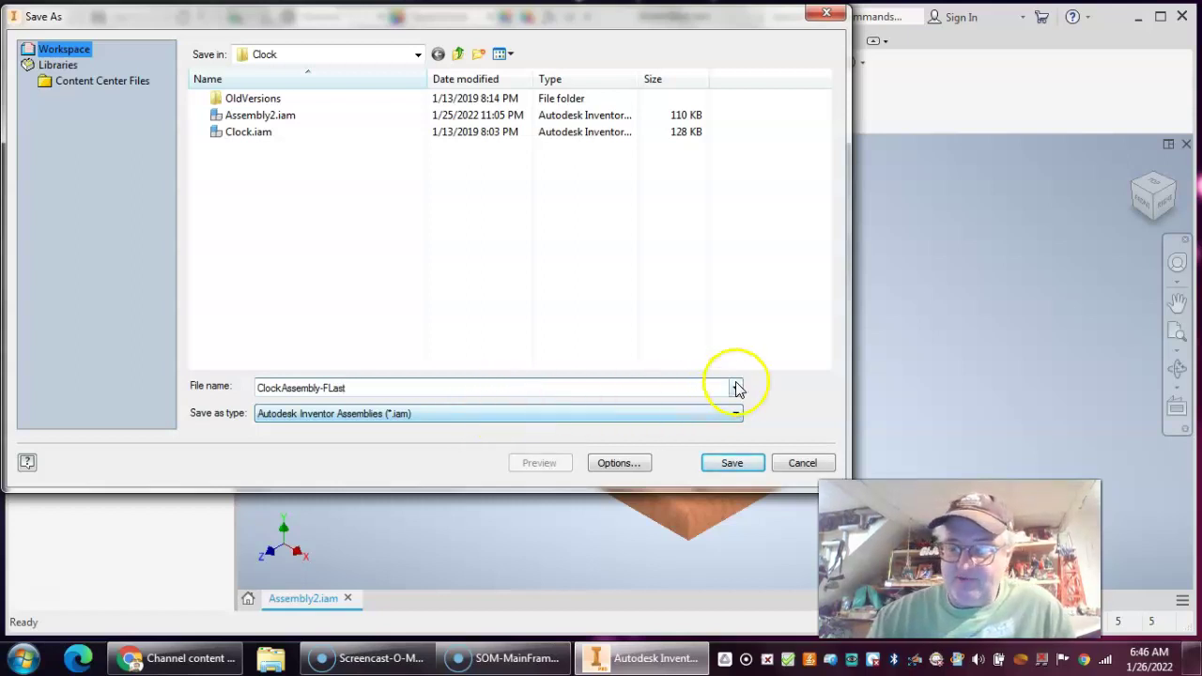
{"action": "left_click", "coordinate": [728, 466]}
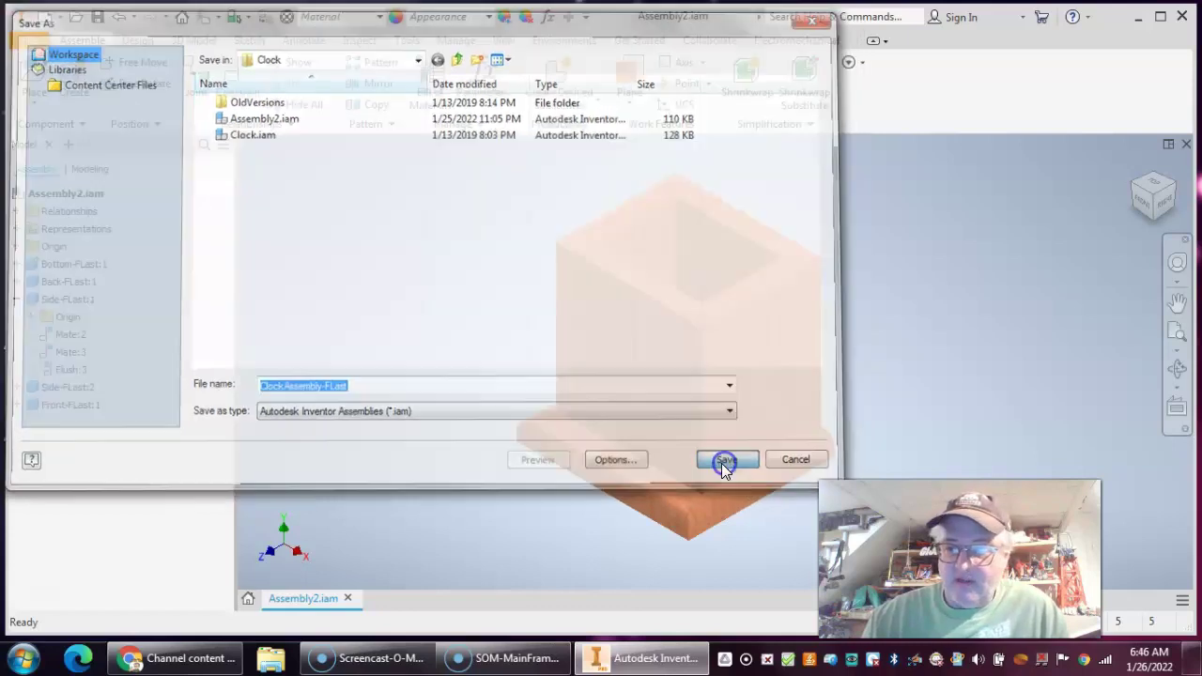